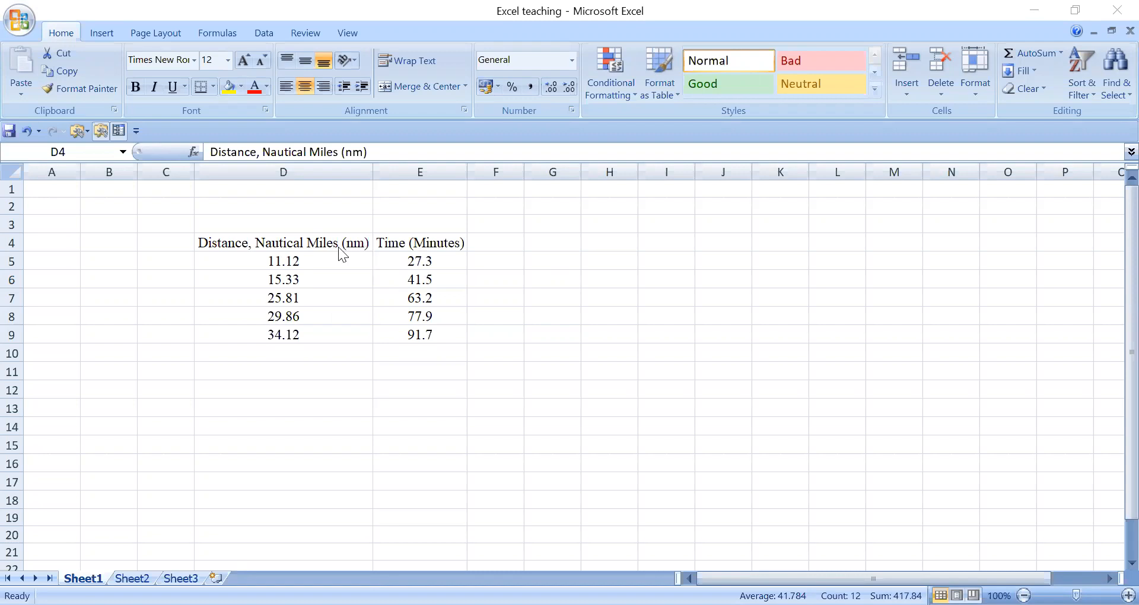
# Step: Add the column header "Distance, km" in cell F4, beside the time header
pyautogui.click(489, 242)
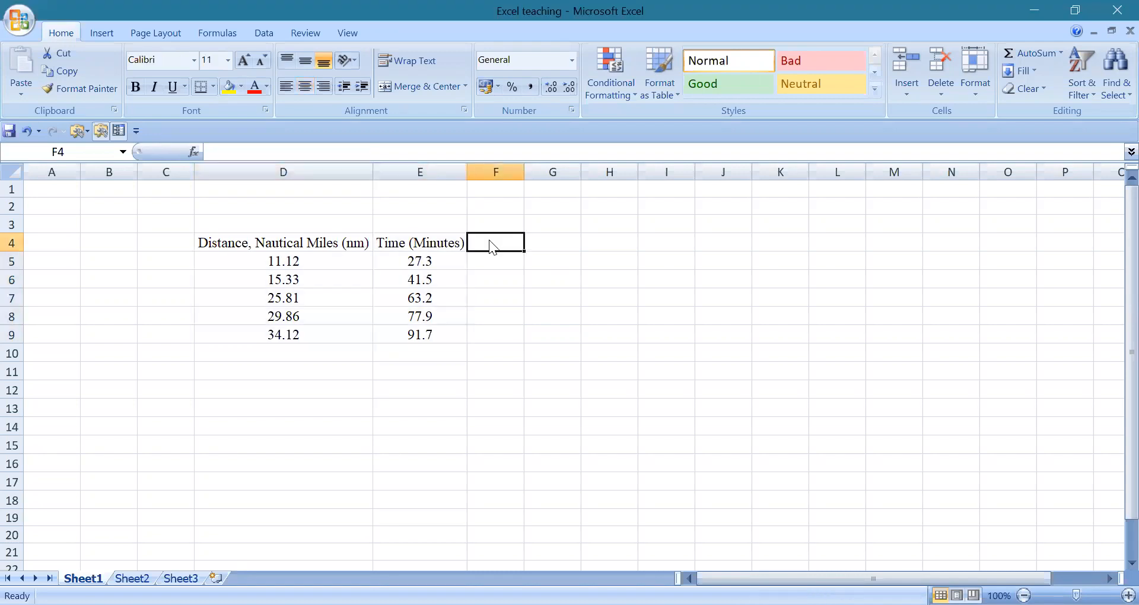
pyautogui.write('Distance,')
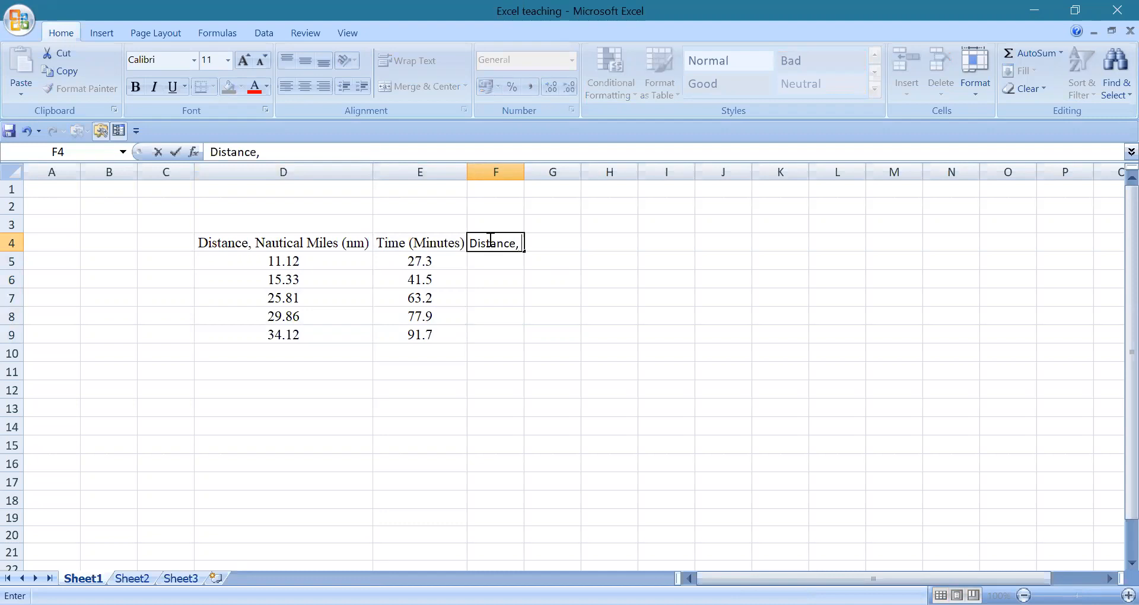
pyautogui.write(' km')
pyautogui.press('Return')
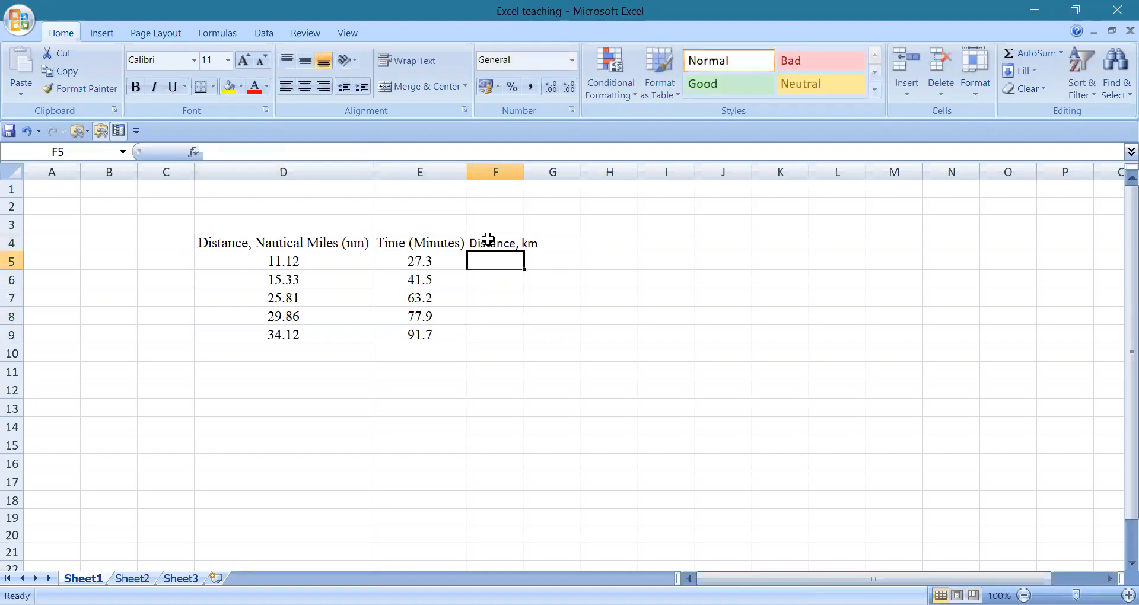
# Step: Format the whole data table in Times New Roman, size 12, and fit column F's width to its header
pyautogui.hotkey('ctrl', 'a')
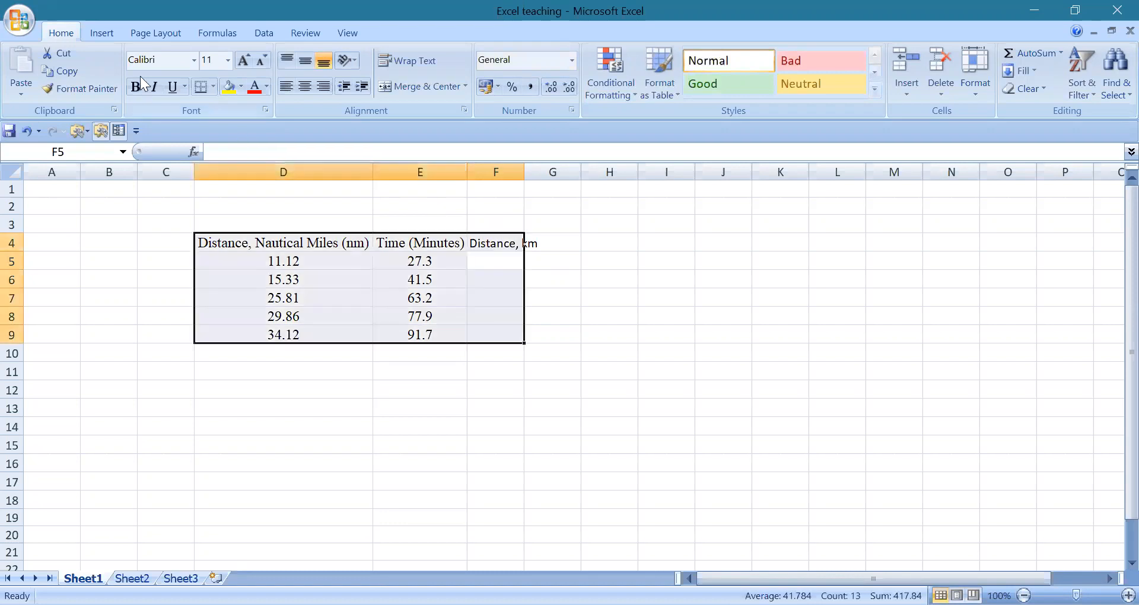
pyautogui.click(153, 59)
pyautogui.write('Times New Roman')
pyautogui.press('Return')
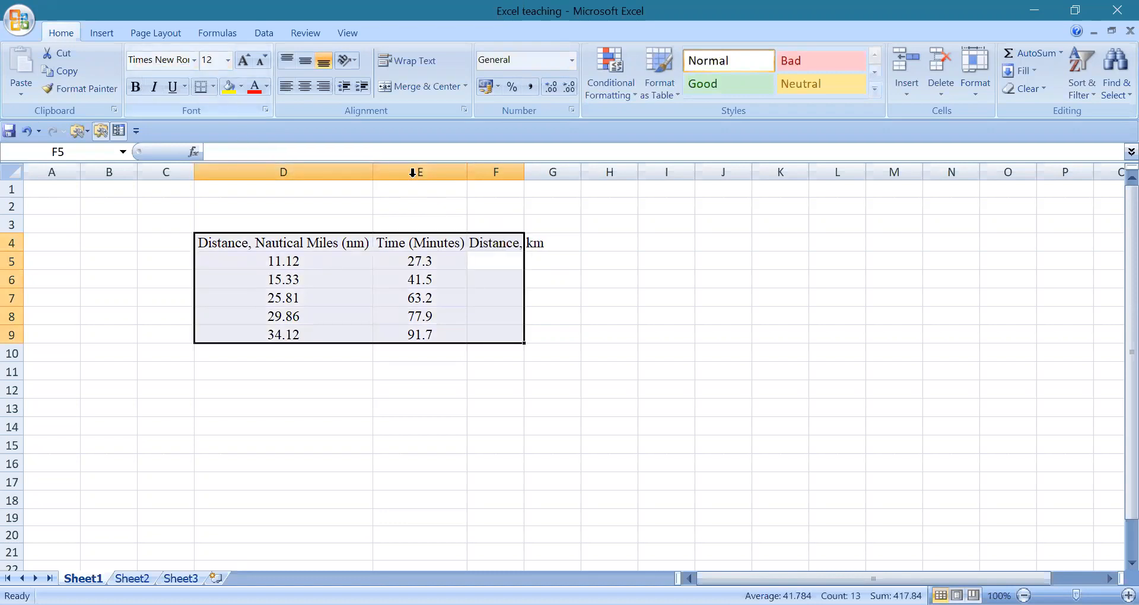
pyautogui.doubleClick(524, 172)
# Step: Convert nautical miles to kilometres by entering =1.852*D5 in F5 and filling the formula down to F9
pyautogui.click(508, 259)
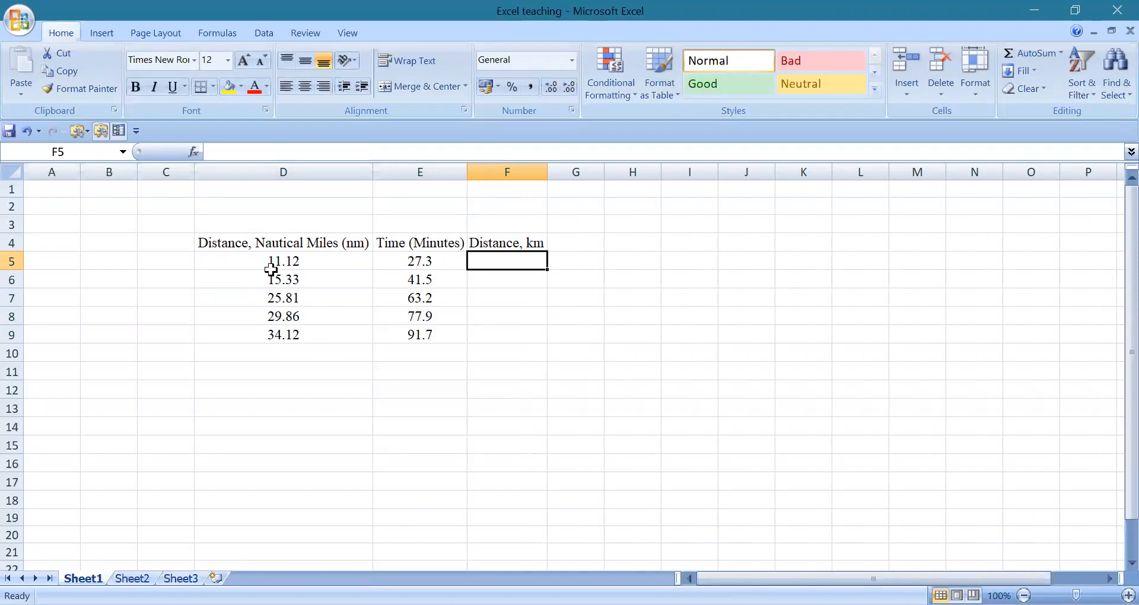
pyautogui.write('=')
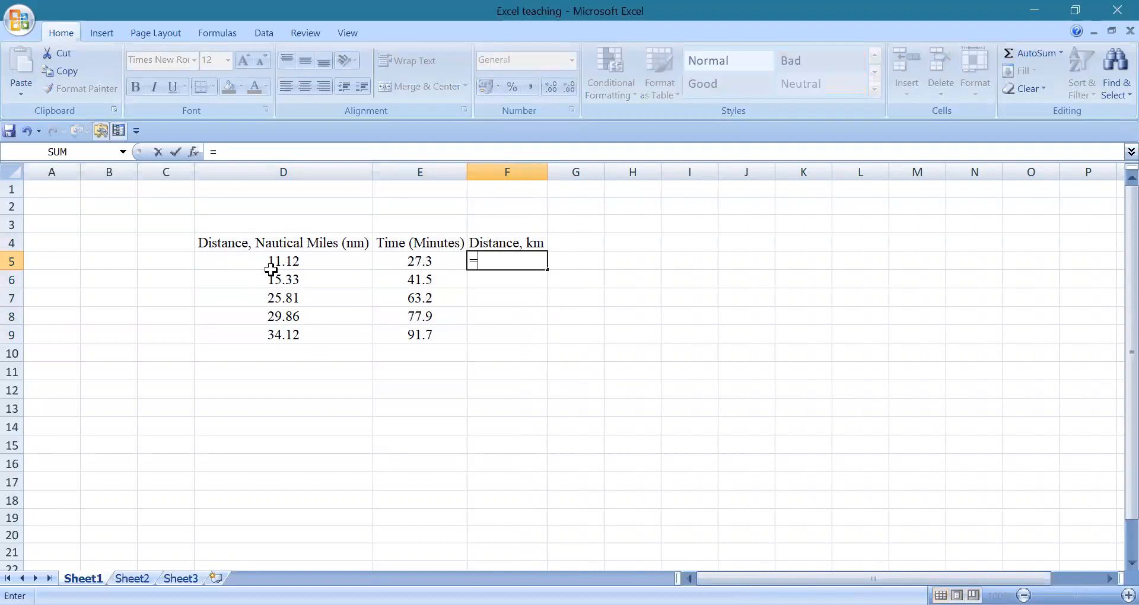
pyautogui.write('1.852*')
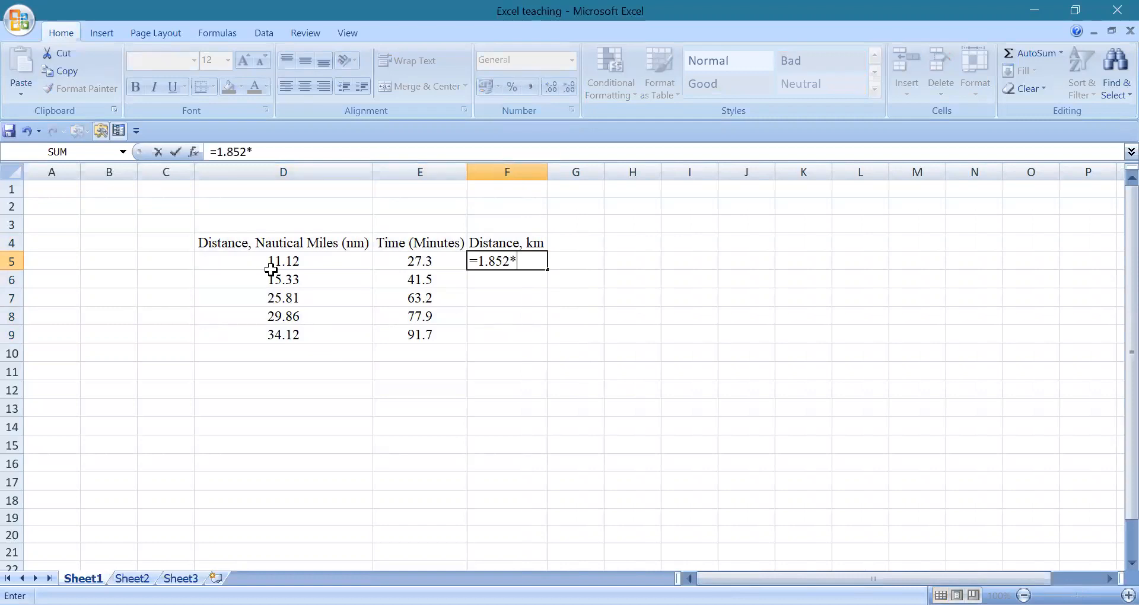
pyautogui.click(272, 267)
pyautogui.press('Left')
pyautogui.press('Right')
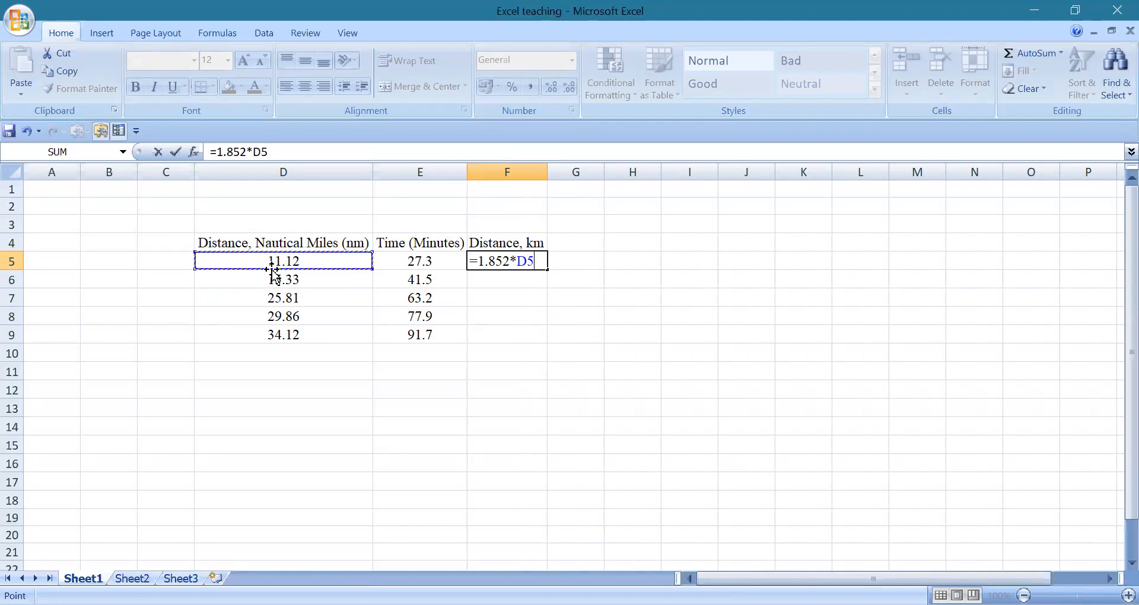
pyautogui.press('Return')
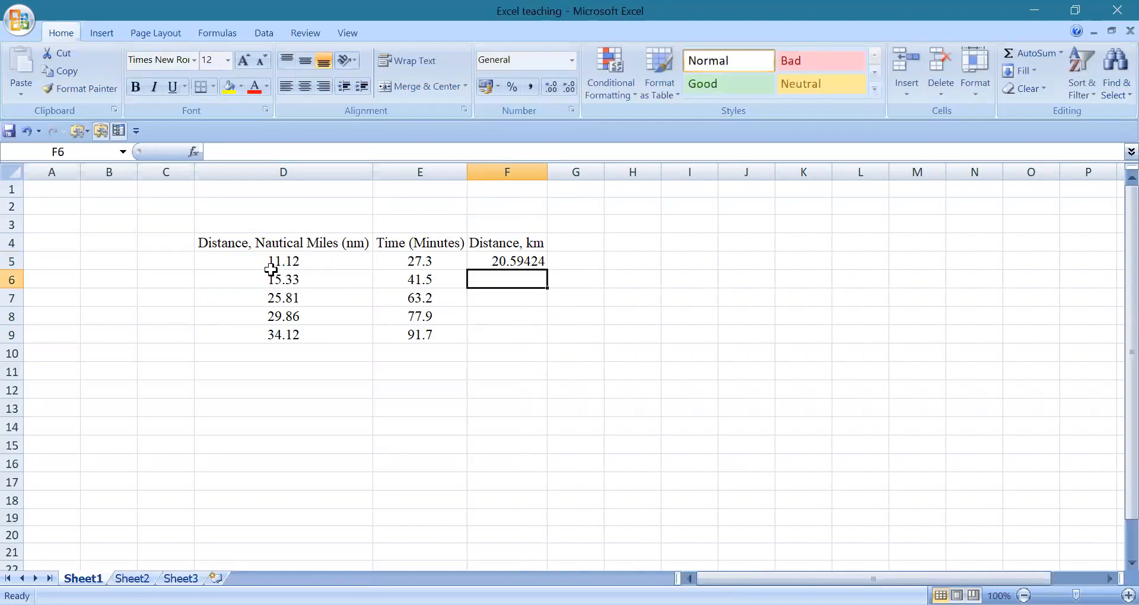
pyautogui.press('Up')
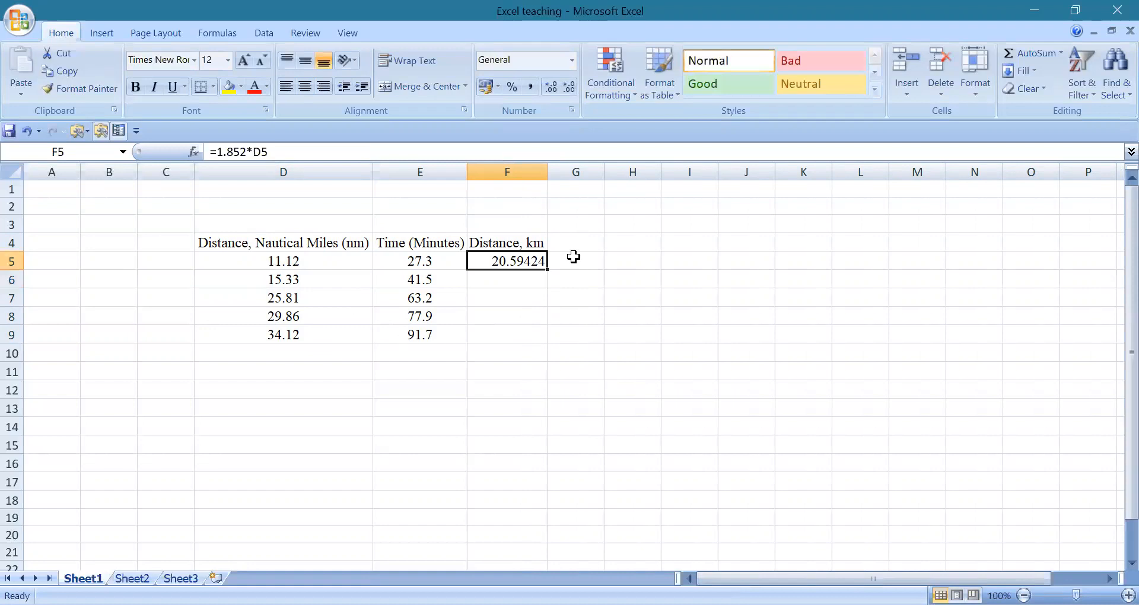
pyautogui.moveTo(547, 269); pyautogui.dragTo(545, 339)
pyautogui.click(255, 287)
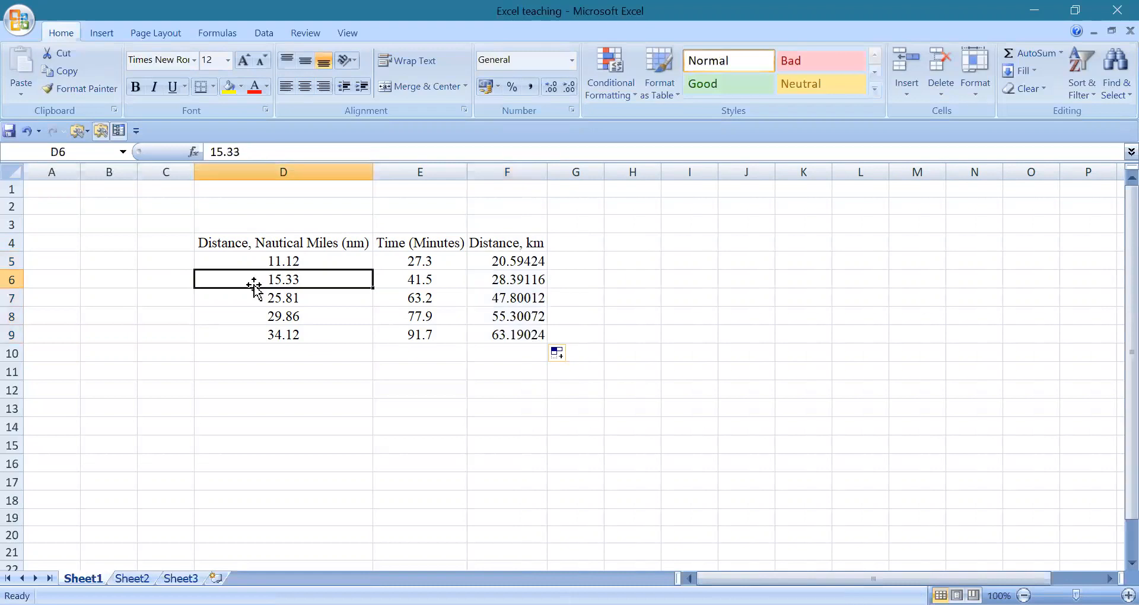
pyautogui.press('Down')
pyautogui.press('Down')
pyautogui.press('Down')
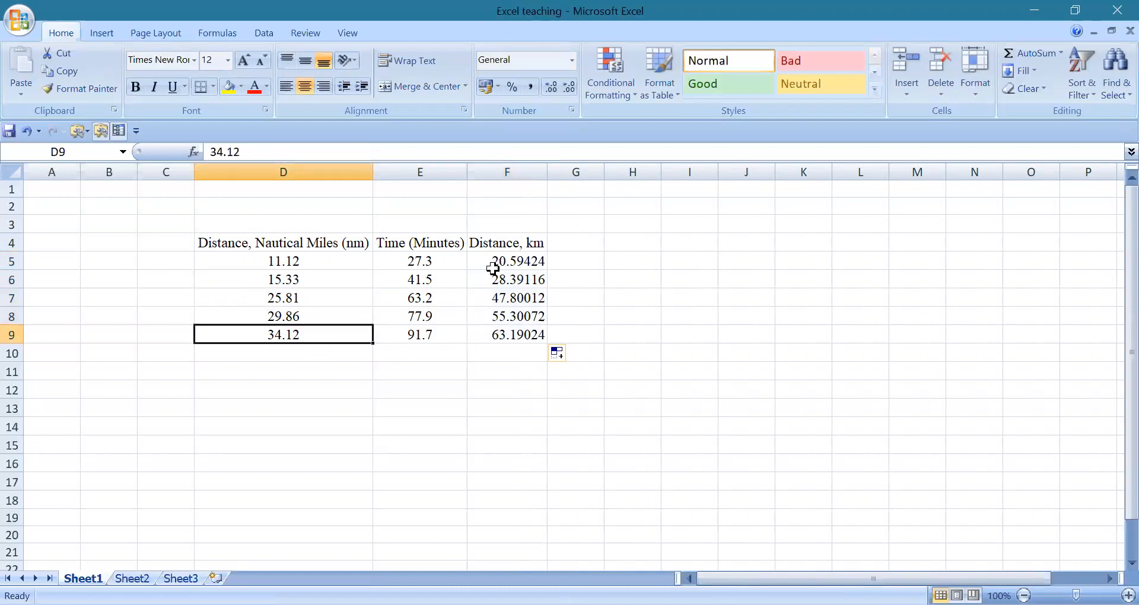
# Step: Add the column header "Time (Hours)" in cell G4 and fit column G's width to it
pyautogui.click(518, 273)
pyautogui.press('Up')
pyautogui.press('Up')
pyautogui.press('Right')
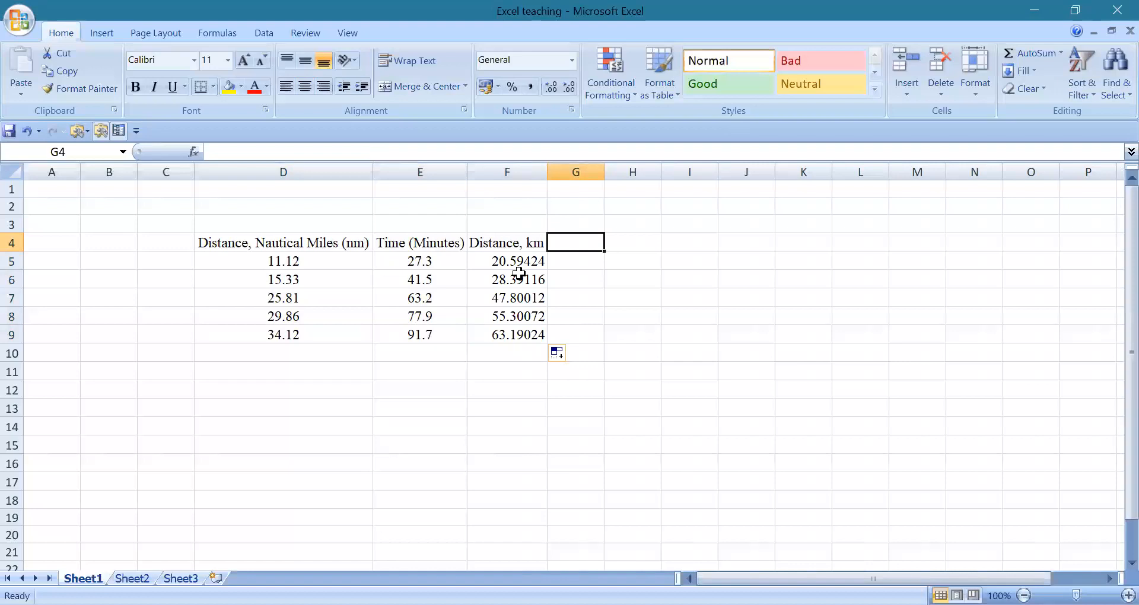
pyautogui.write('T')
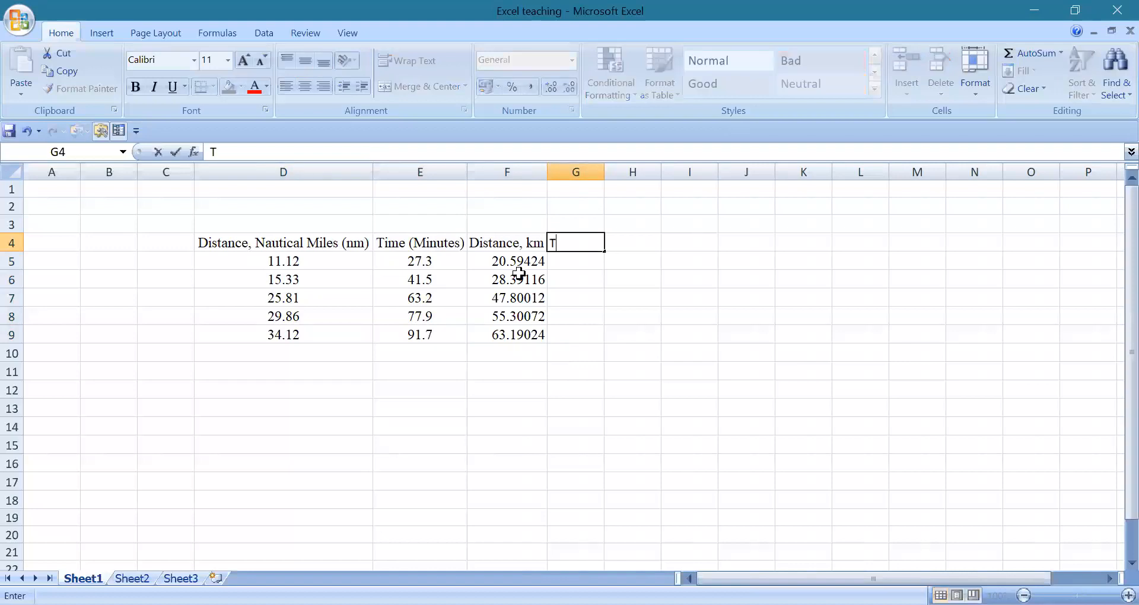
pyautogui.write('ime (Hours)')
pyautogui.press('Return')
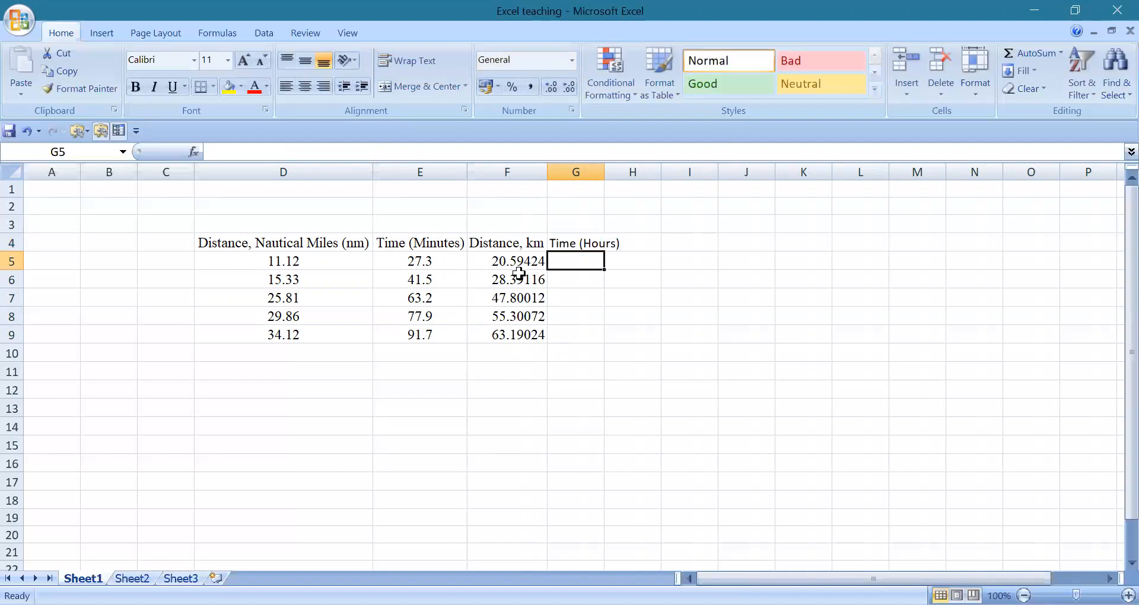
pyautogui.doubleClick(605, 172)
# Step: Convert minutes to hours by entering =E5/60 in G5 and filling the formula down to G9
pyautogui.write('=')
pyautogui.press('Left')
pyautogui.press('Left')
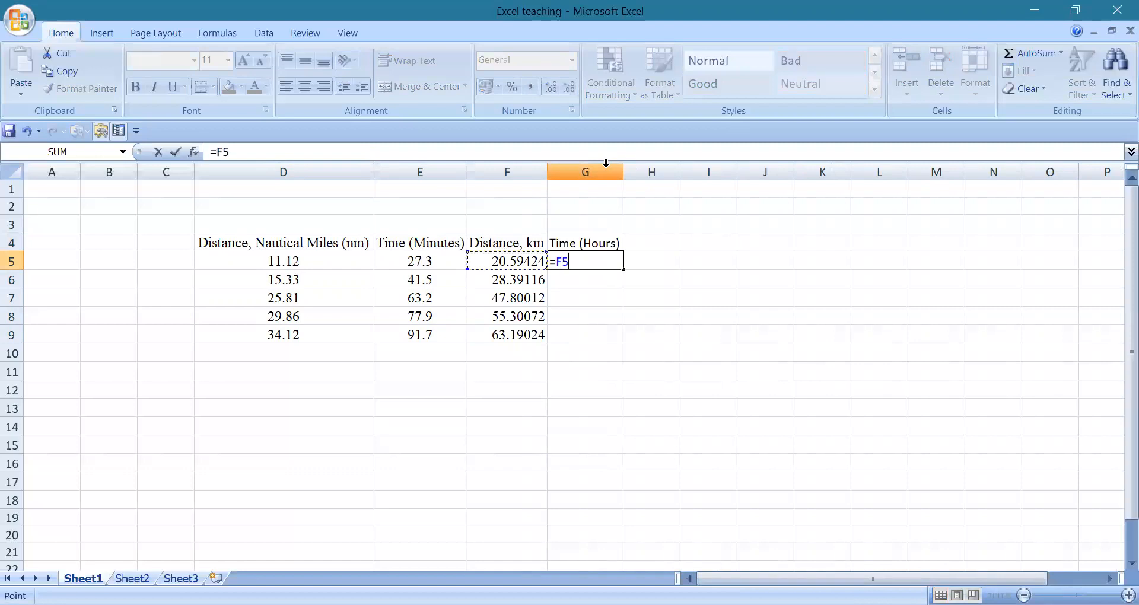
pyautogui.write('/60')
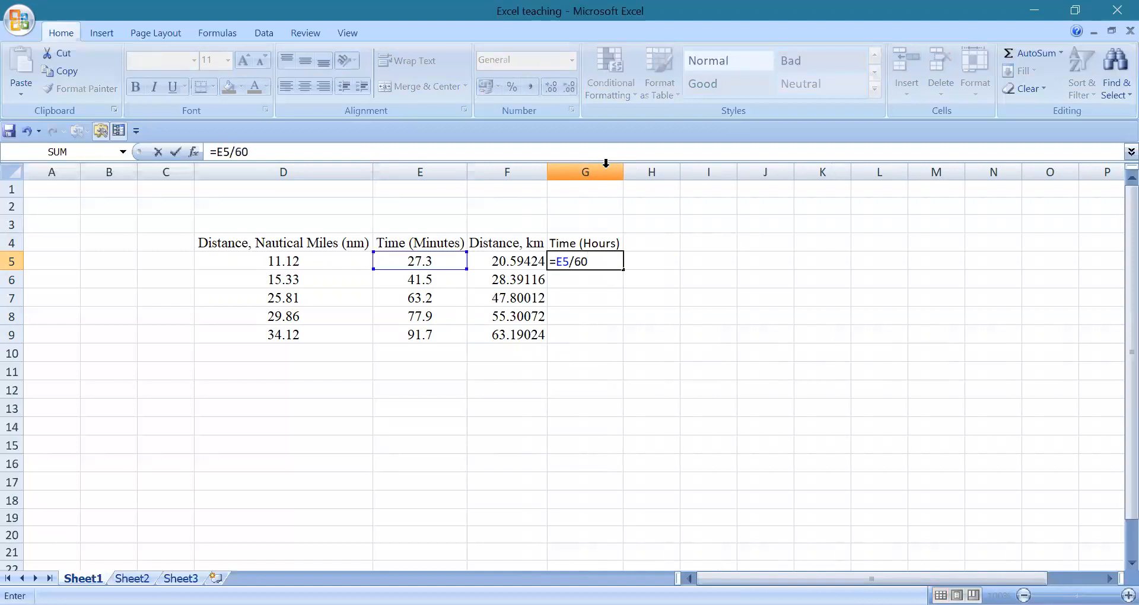
pyautogui.press('Return')
pyautogui.press('Up')
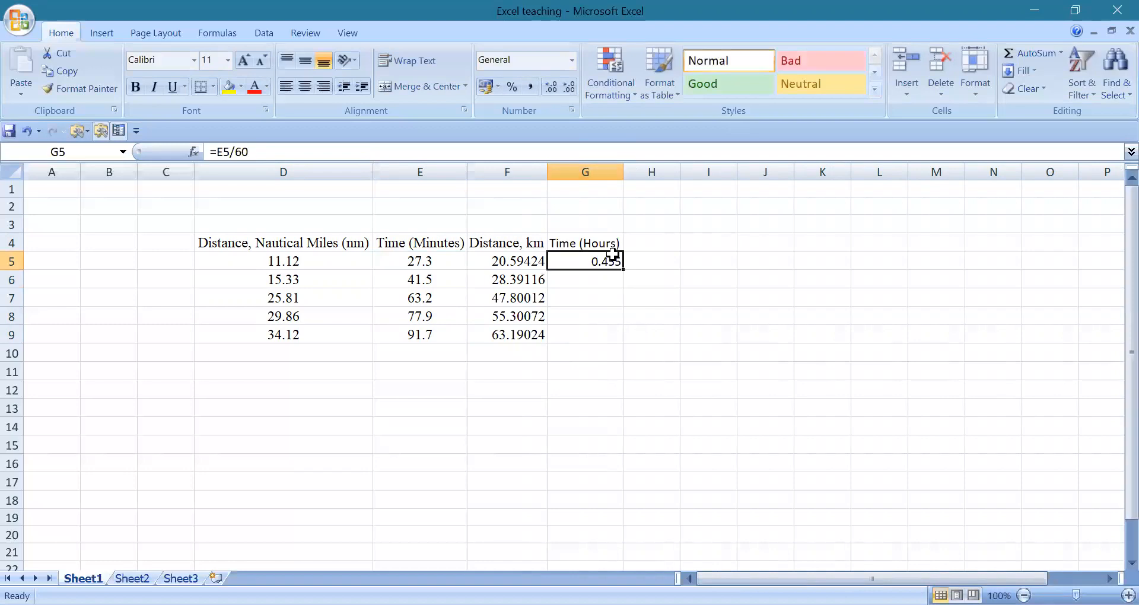
pyautogui.moveTo(623, 270); pyautogui.dragTo(618, 338)
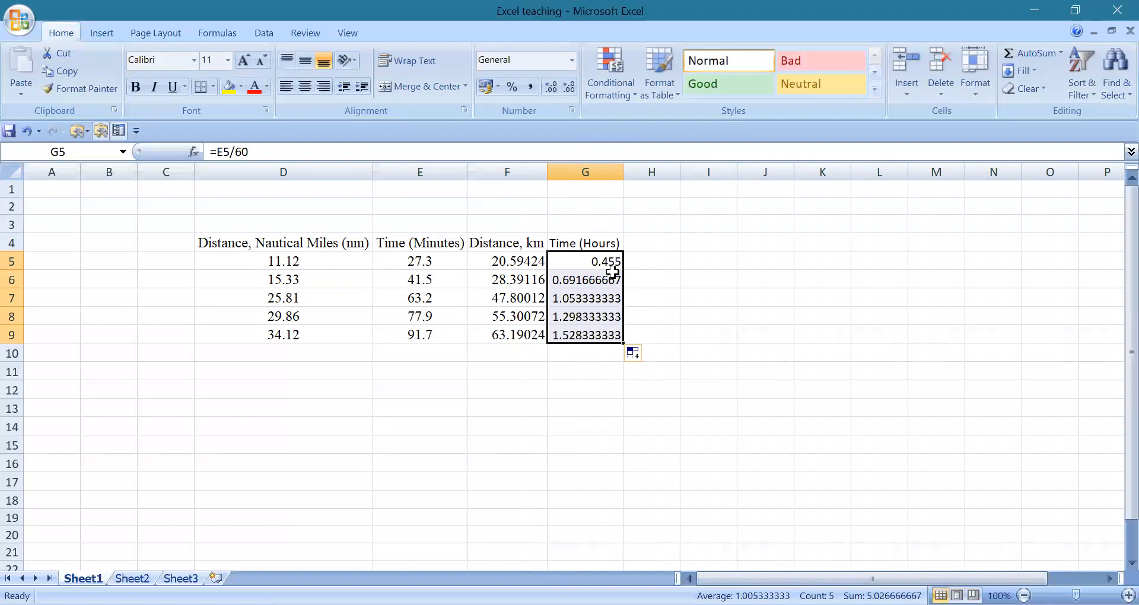
# Step: Format the table range D4:G9 in Times New Roman, size 12, and refit column G's width to its contents
pyautogui.moveTo(303, 241); pyautogui.dragTo(602, 334)
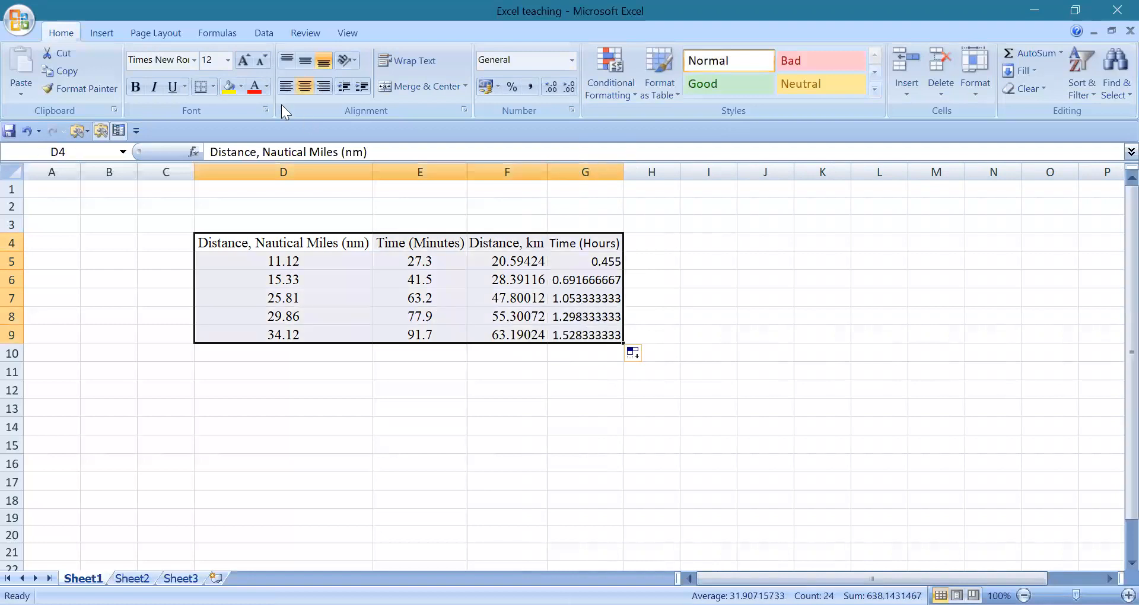
pyautogui.click(176, 61)
pyautogui.press('Return')
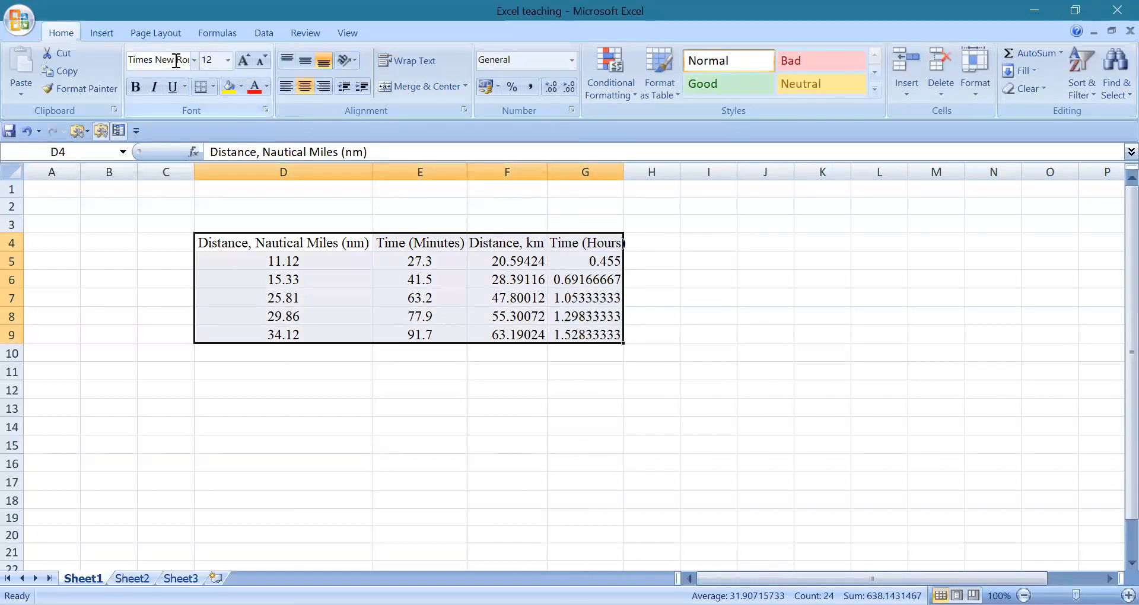
pyautogui.doubleClick(623, 172)
# Step: Add the column header "Speed (km/Hr)" in cell H4
pyautogui.click(655, 242)
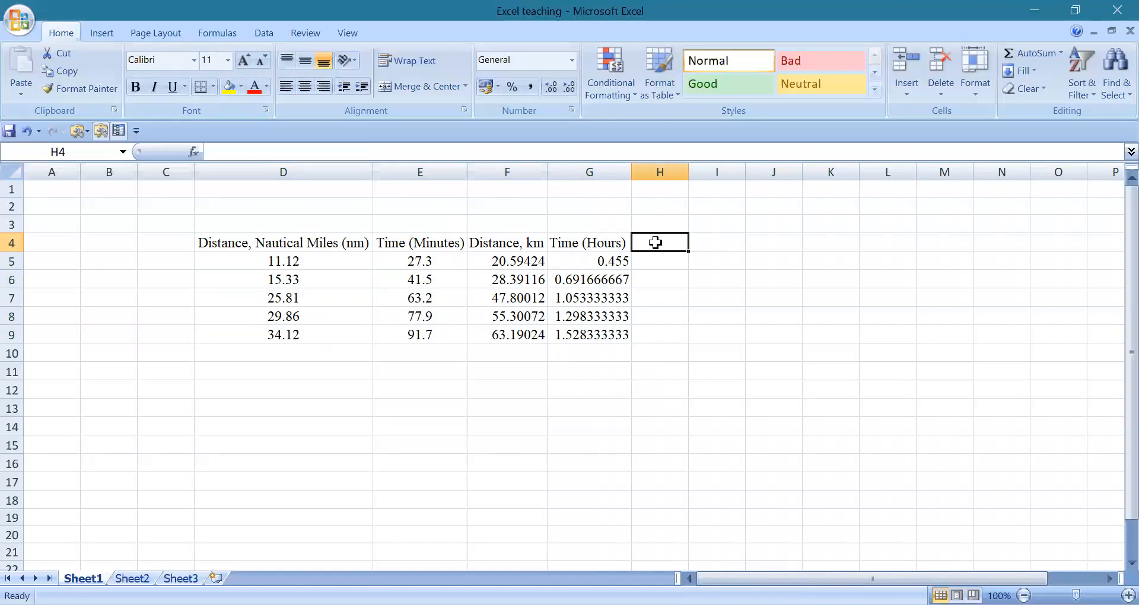
pyautogui.write('Speed (km/Ho')
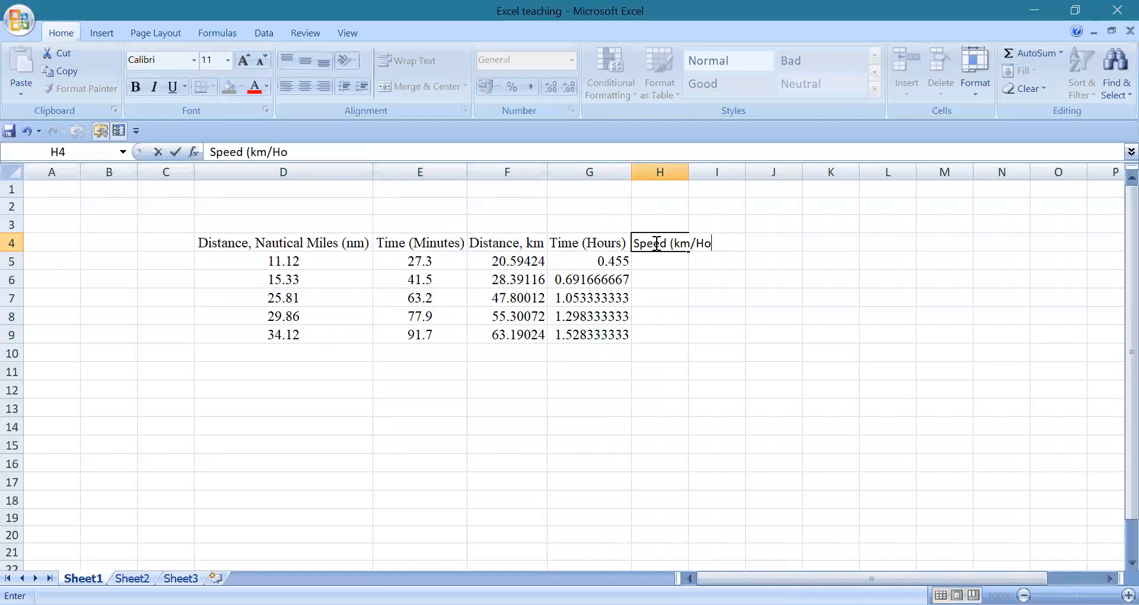
pyautogui.press('BackSpace')
pyautogui.write('r)')
pyautogui.press('Return')
# Step: Calculate the first row's speed in H5 by dividing kilometres by hours with =F5/G5
pyautogui.write('=')
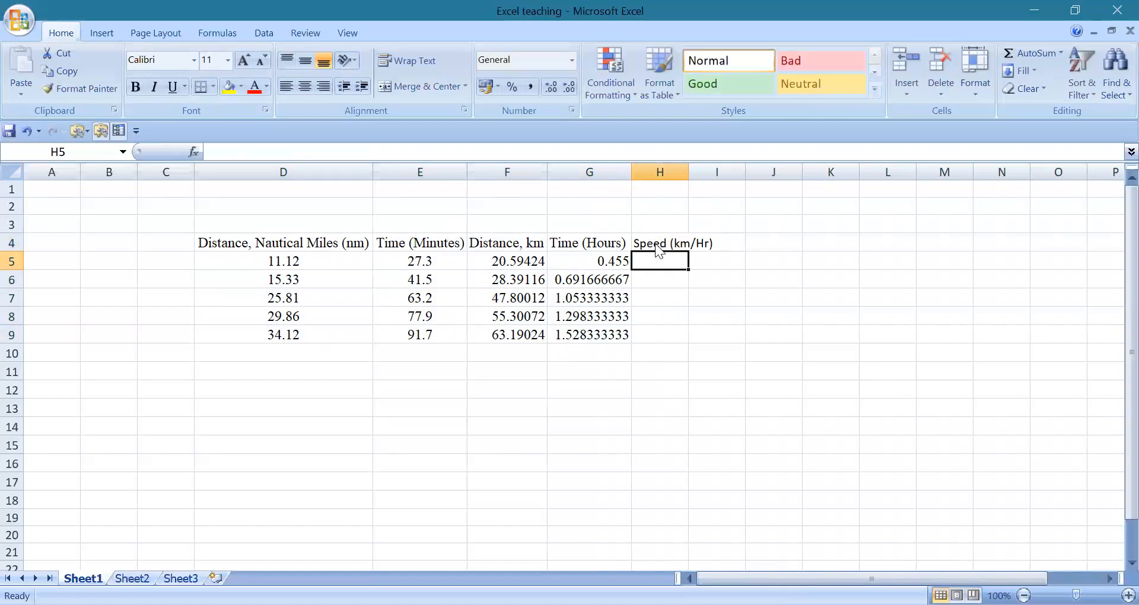
pyautogui.press('Left')
pyautogui.press('Left')
pyautogui.write('/')
pyautogui.press('Left')
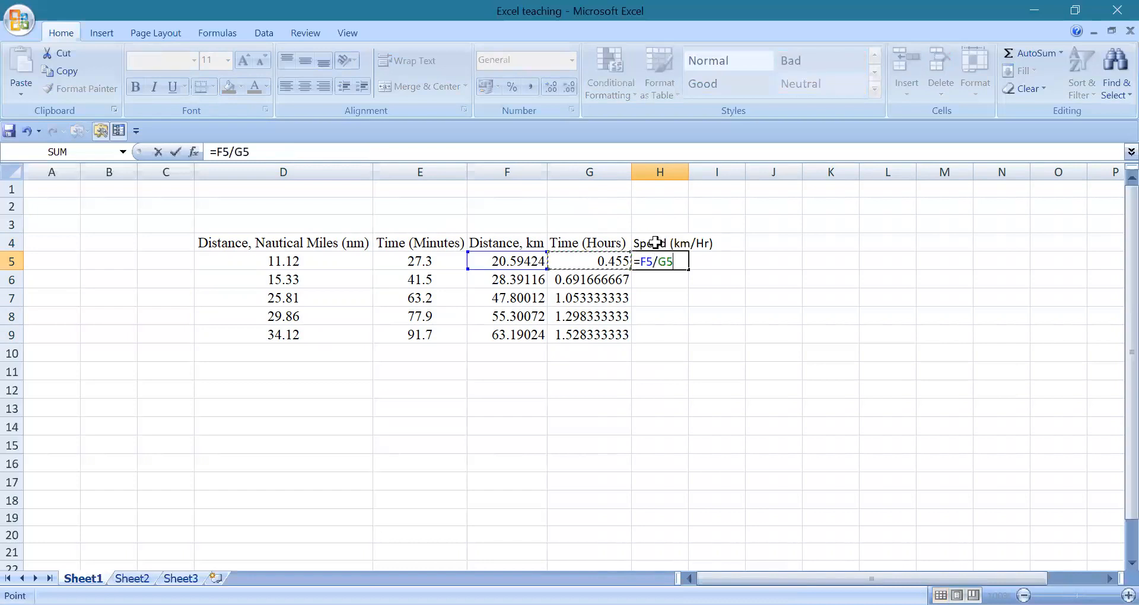
pyautogui.press('Return')
# Step: Copy the speed formula from H5 and paste it into H6:H9
pyautogui.press('Up')
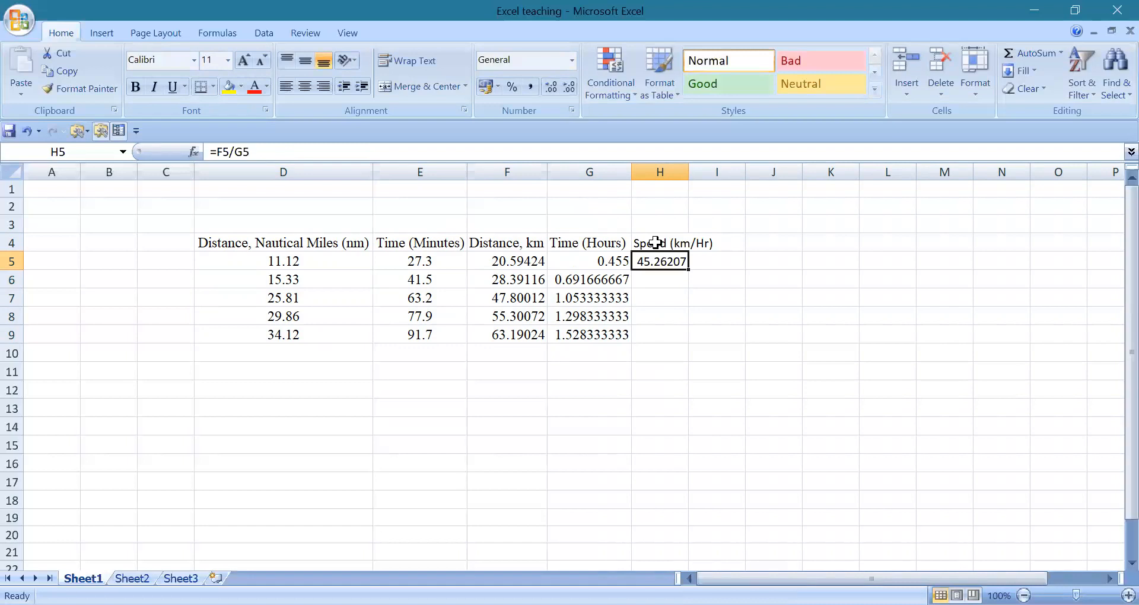
pyautogui.hotkey('ctrl', 'c')
pyautogui.press('Down')
pyautogui.hotkey('shift', 'Down')
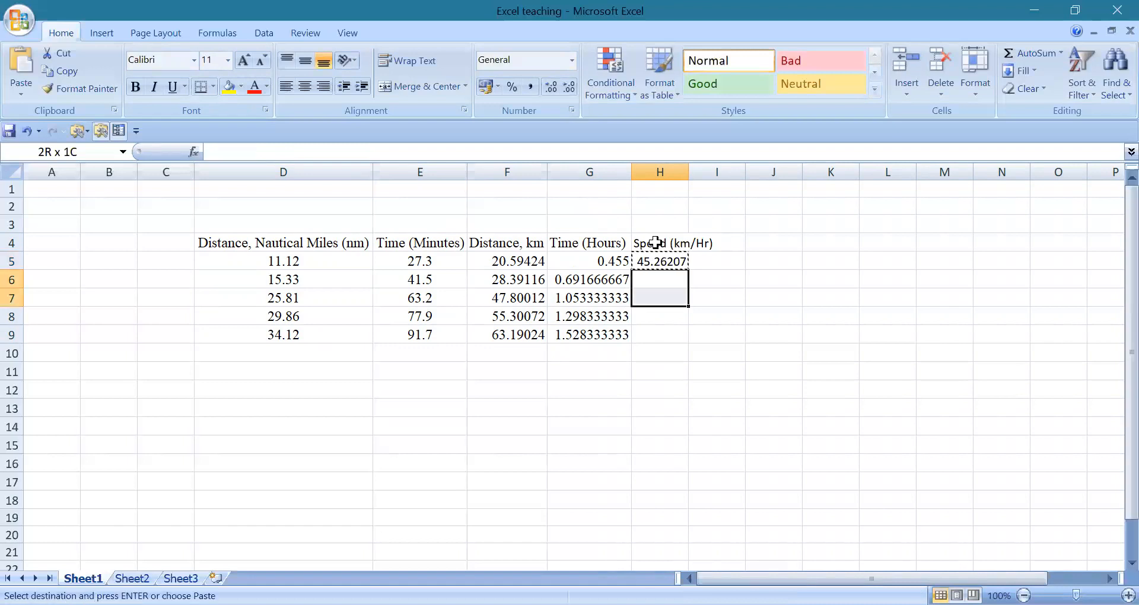
pyautogui.hotkey('shift', 'Down')
pyautogui.hotkey('shift', 'Down')
pyautogui.hotkey('ctrl', 'v')
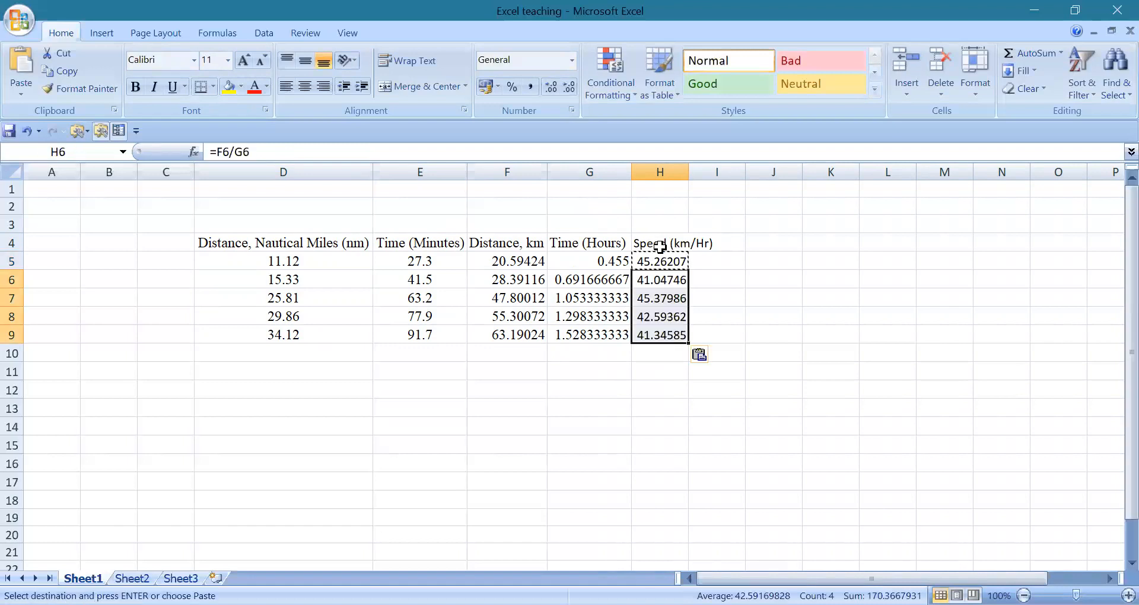
# Step: Cancel the pending copy and fill the speed formula in H5 down through H9
pyautogui.click(679, 262)
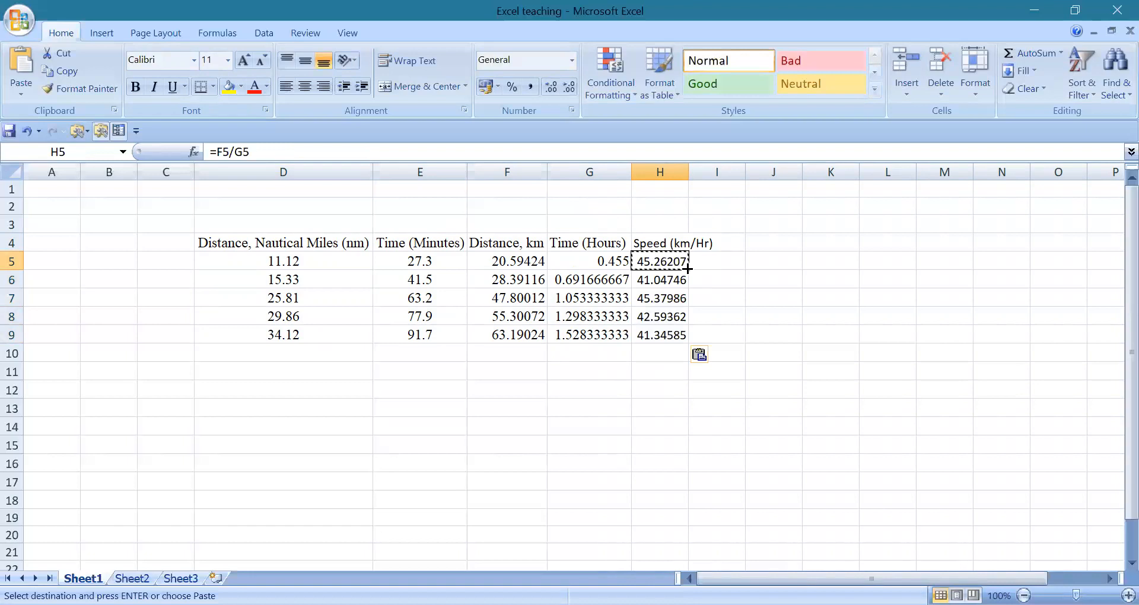
pyautogui.press('Escape')
pyautogui.moveTo(687, 270); pyautogui.dragTo(687, 341)
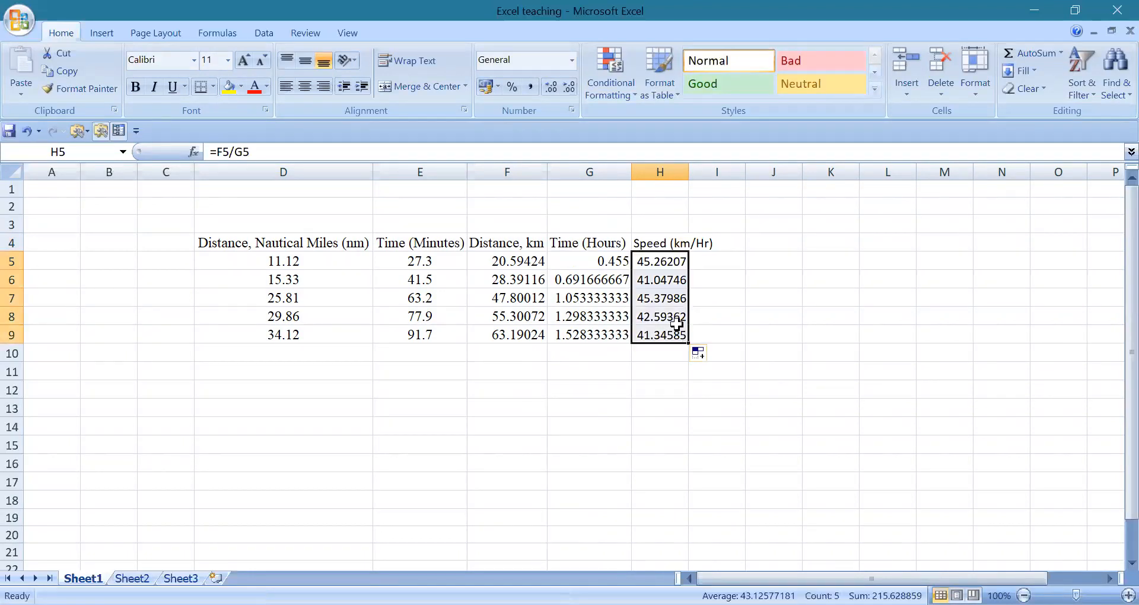
# Step: Check the filled formulas in cells F6, G6, H6 and H7
pyautogui.click(663, 279)
pyautogui.press('Left')
pyautogui.press('Left')
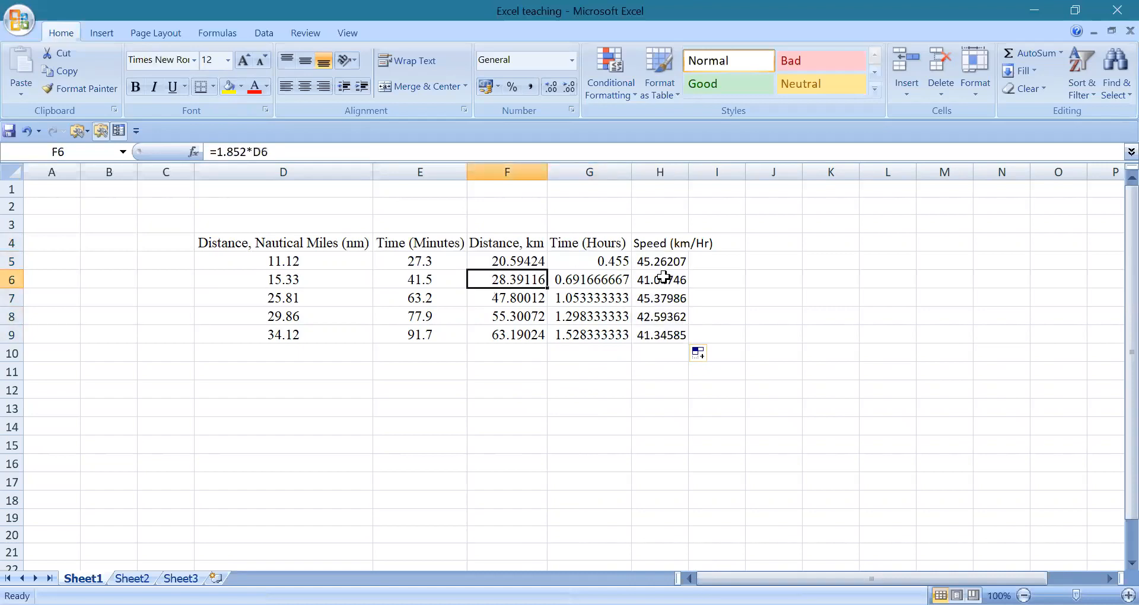
pyautogui.press('Right')
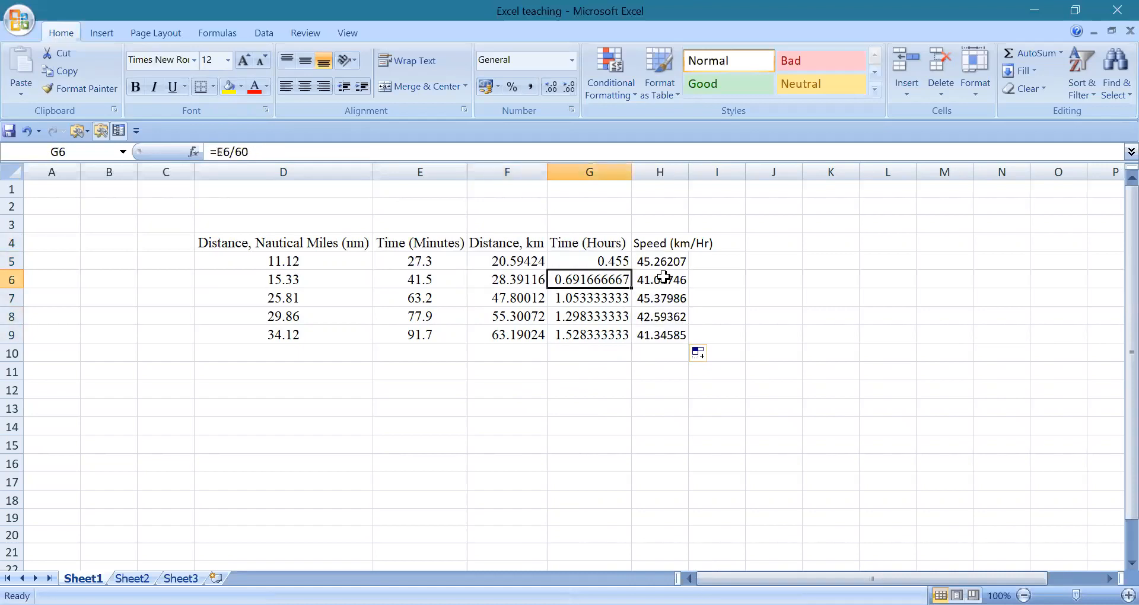
pyautogui.press('Right')
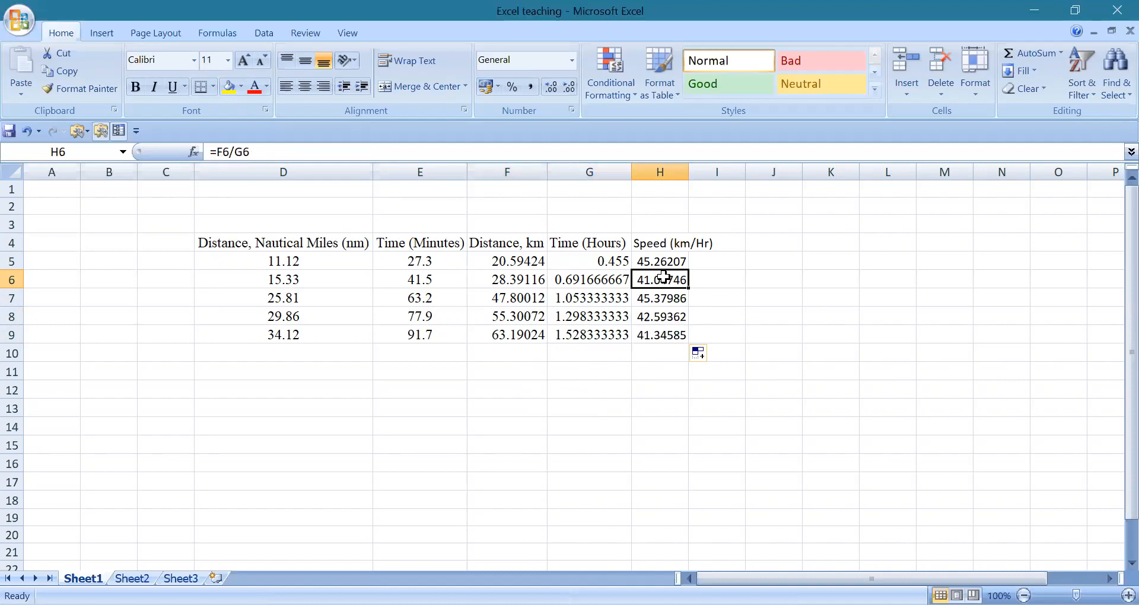
pyautogui.press('Down')
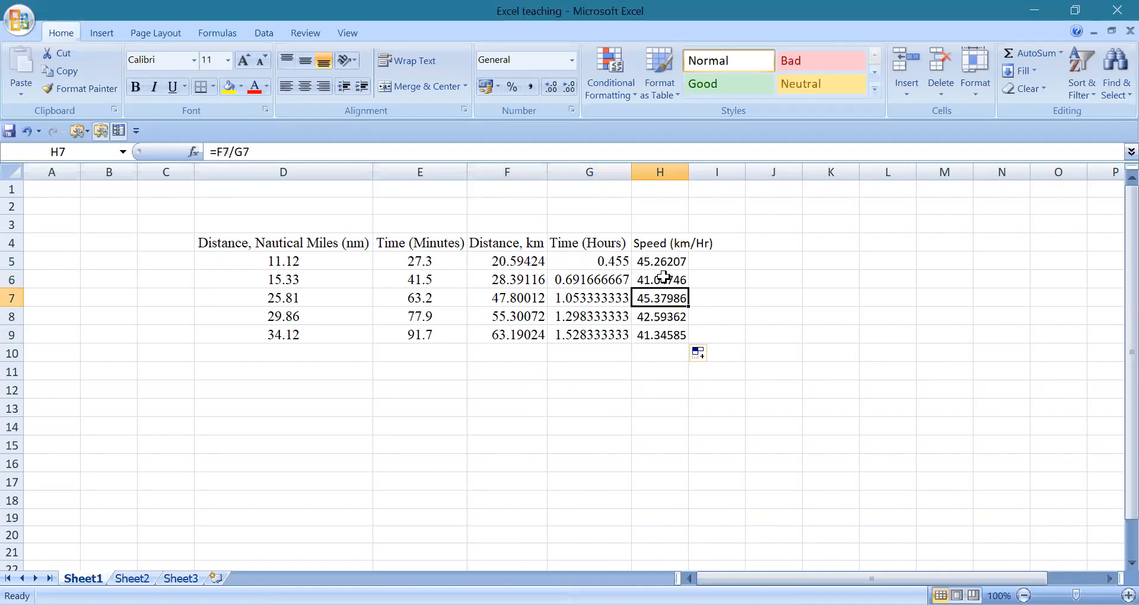
# Step: Set the font of the data table D4:H9 to Times New Roman, size 12
pyautogui.hotkey('ctrl', 'a')
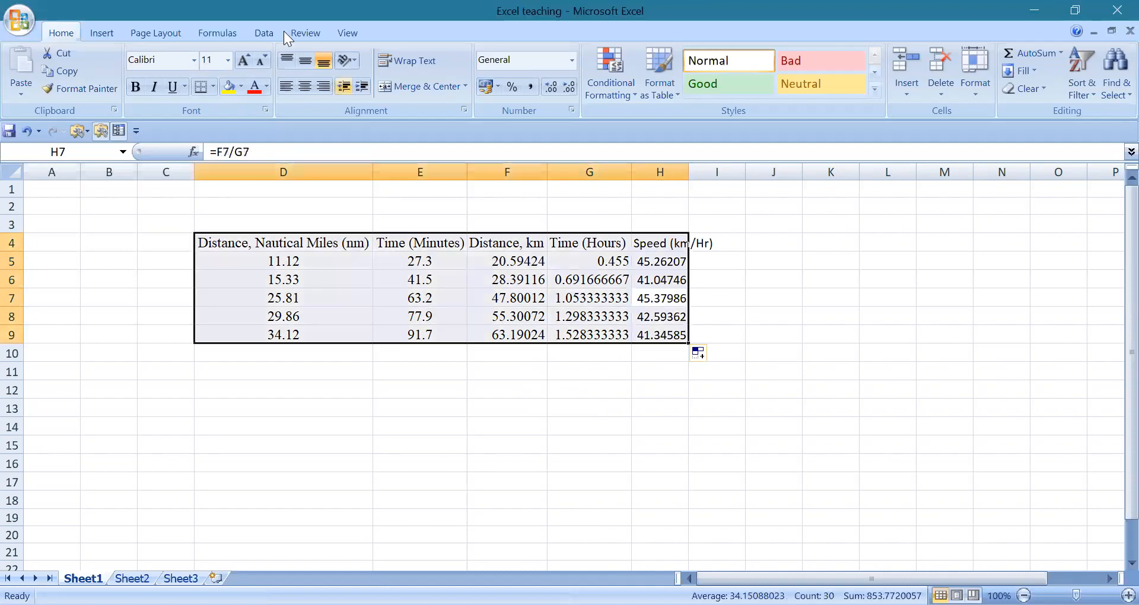
pyautogui.write('Times New Roman')
pyautogui.press('Return')
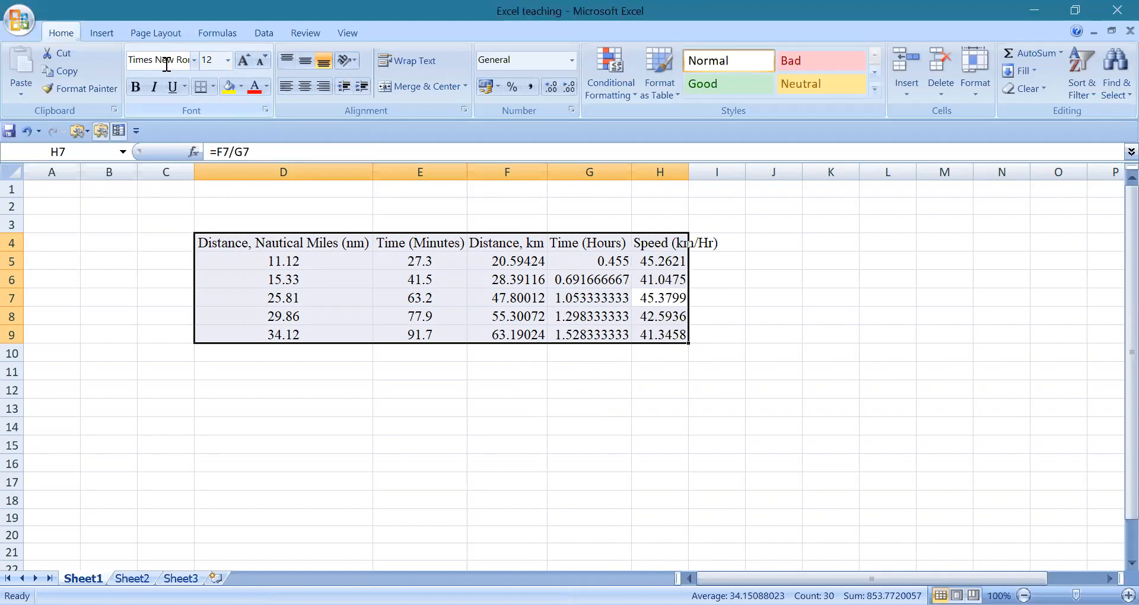
pyautogui.click(668, 366)
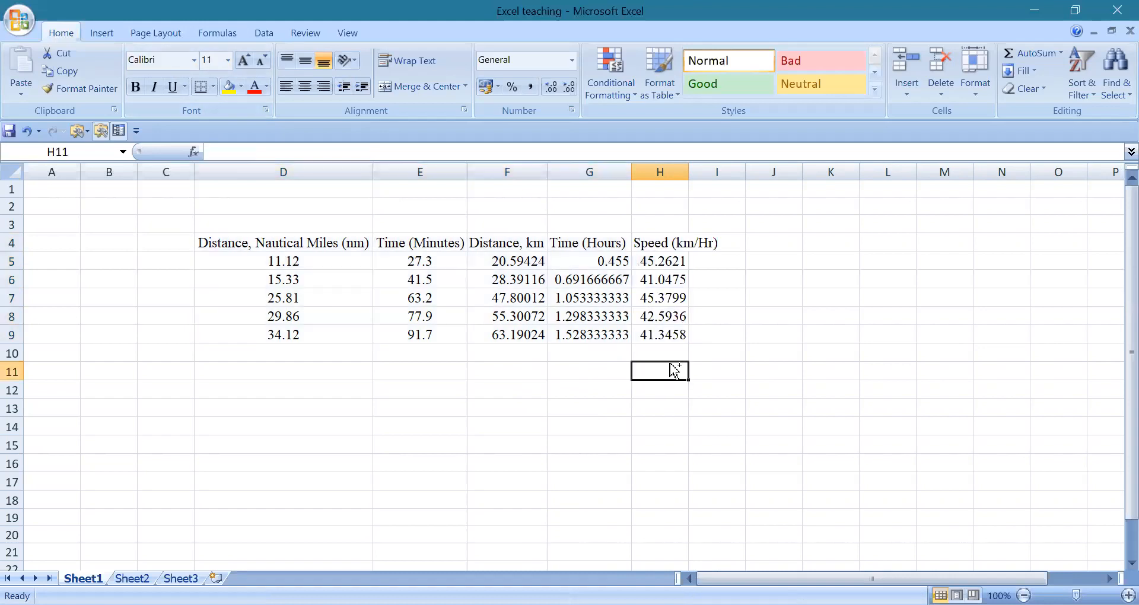
# Step: Apply Times New Roman, size 12, to every cell of the worksheet
pyautogui.hotkey('ctrl', 'a')
pyautogui.click(172, 60)
pyautogui.write('Times New Roman')
pyautogui.press('Return')
pyautogui.click(644, 388)
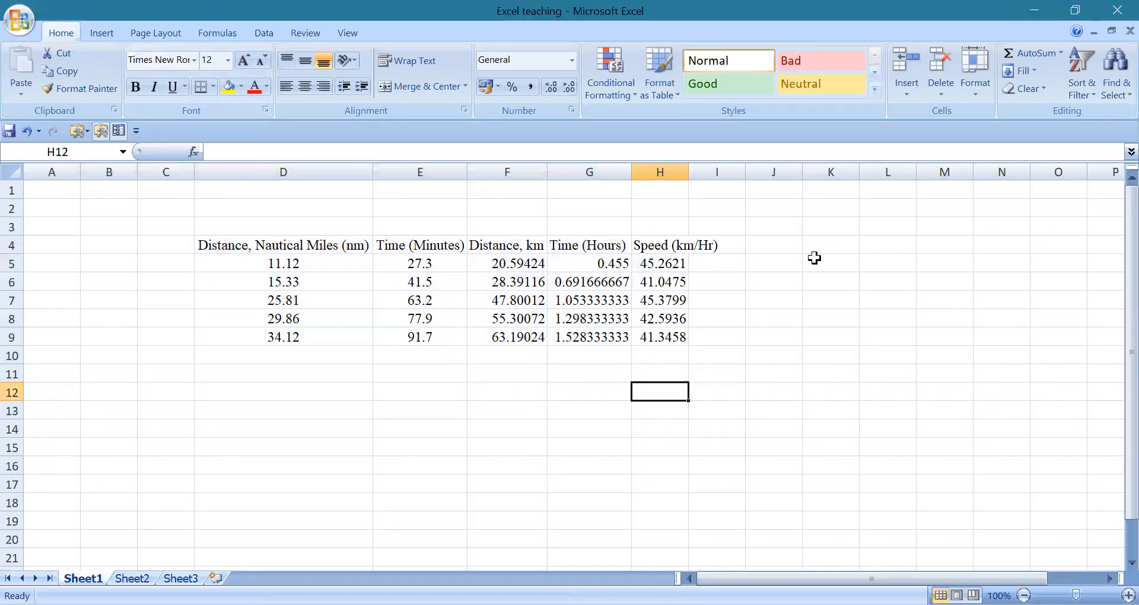
# Step: Auto-fit column H to its contents and look over the speed formulas in it
pyautogui.doubleClick(685, 173)
pyautogui.click(680, 368)
pyautogui.press('Up')
pyautogui.press('Up')
pyautogui.press('Up')
pyautogui.press('Up')
pyautogui.press('Up')
pyautogui.press('Up')
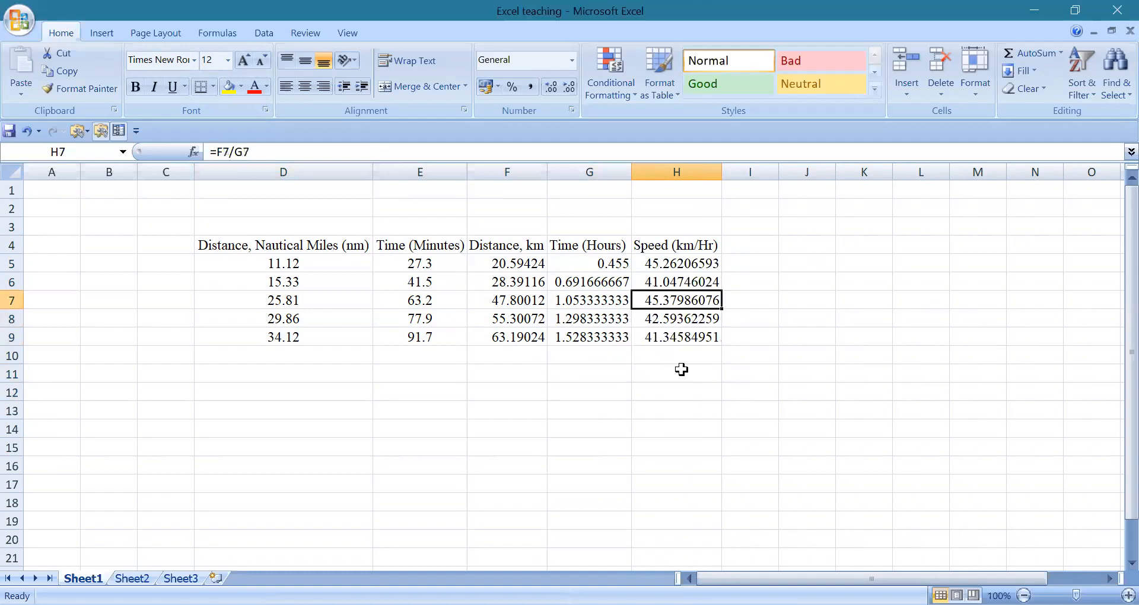
# Step: Enter the label "Average speed" in cell G11
pyautogui.press('Down')
pyautogui.press('Down')
pyautogui.press('Down')
pyautogui.press('Down')
pyautogui.press('Down')
pyautogui.press('Down')
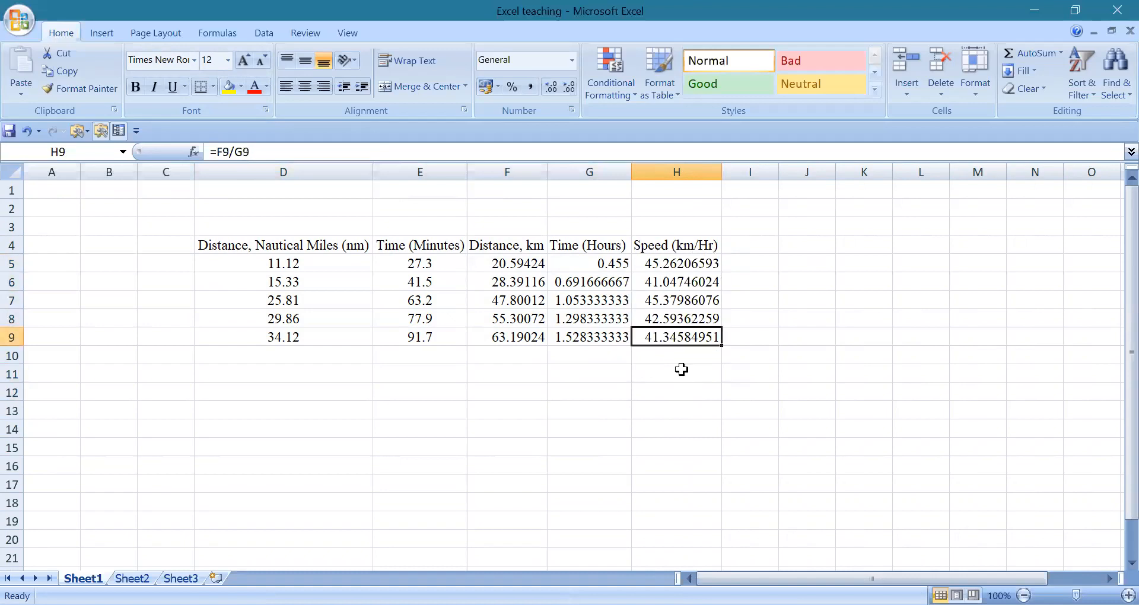
pyautogui.press('Left')
pyautogui.write('Ave')
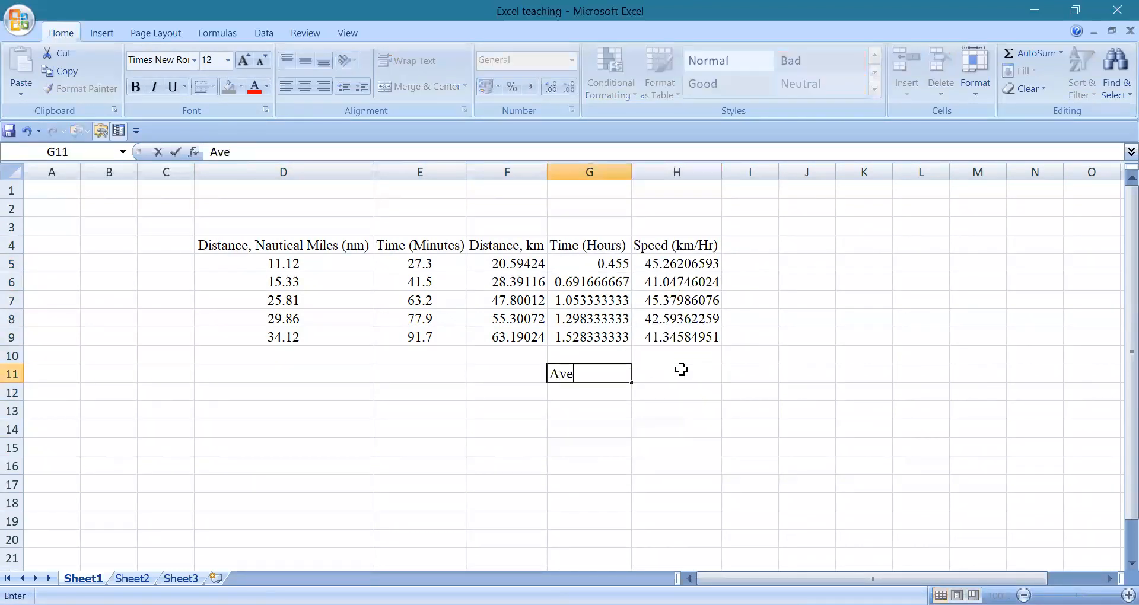
pyautogui.write('rage speed')
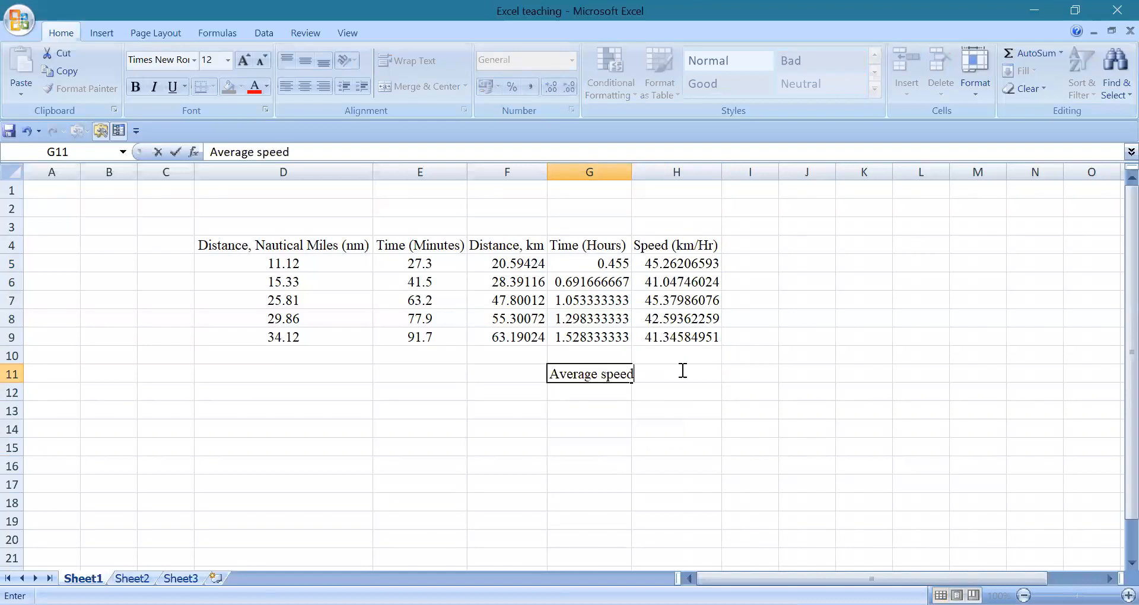
# Step: Calculate the average of the speeds in H11 with =AVERAGE(H5:H9)
pyautogui.press('Tab')
pyautogui.write('=average(')
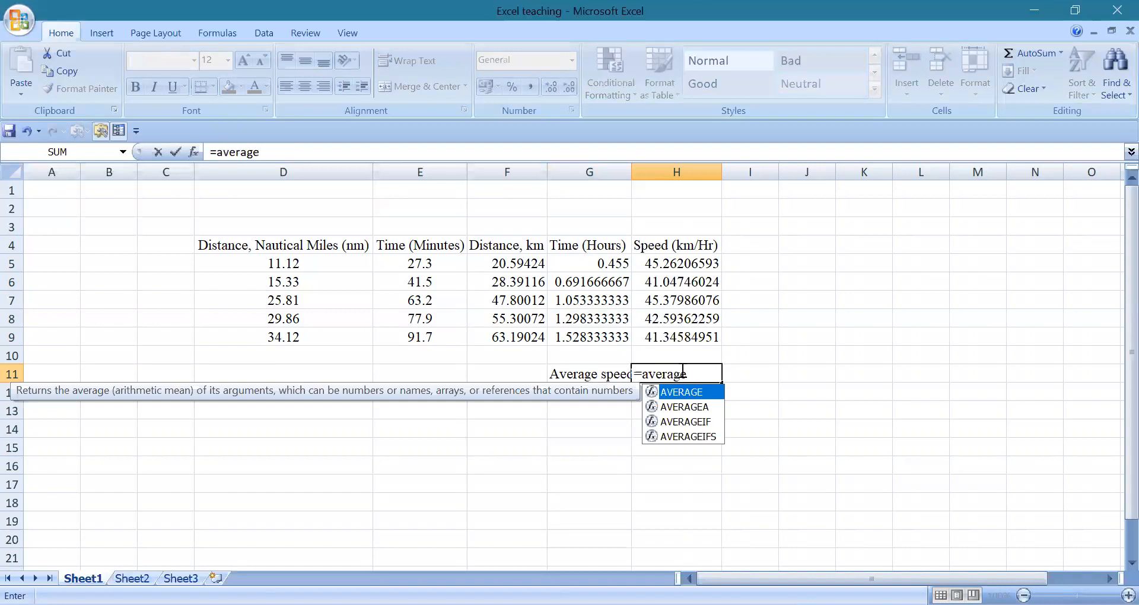
pyautogui.press('Up')
pyautogui.press('Up')
pyautogui.hotkey('shift', 'Up')
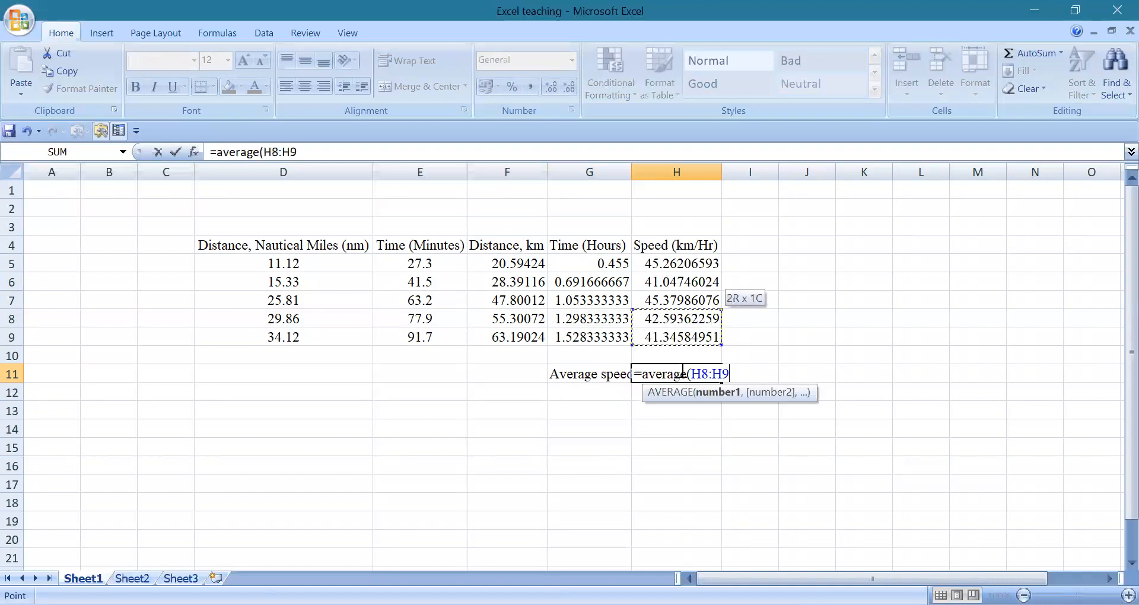
pyautogui.hotkey('shift', 'Up')
pyautogui.hotkey('shift', 'Up')
pyautogui.hotkey('shift', 'Up')
pyautogui.write(')')
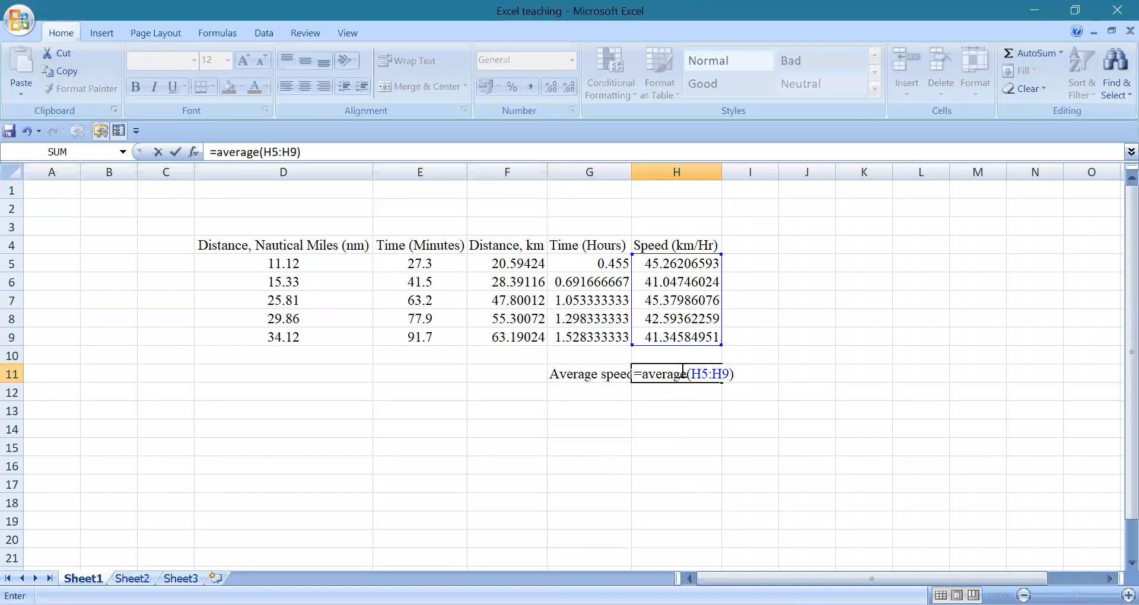
pyautogui.press('Return')
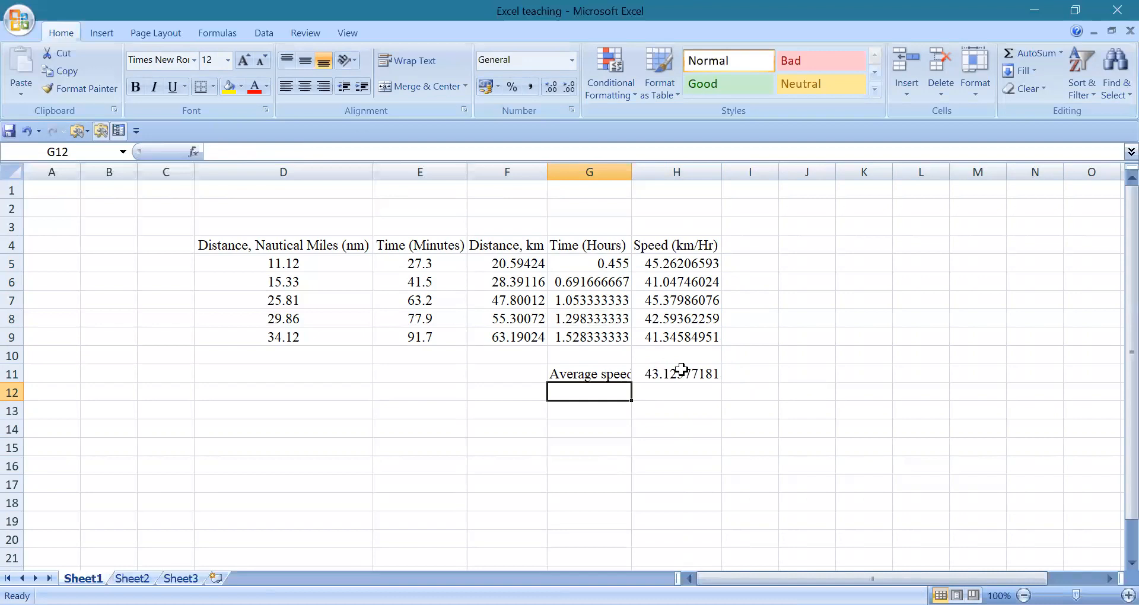
# Step: Auto-fit column G to its contents and enter the label "Standard Deviation" in G12
pyautogui.doubleClick(631, 167)
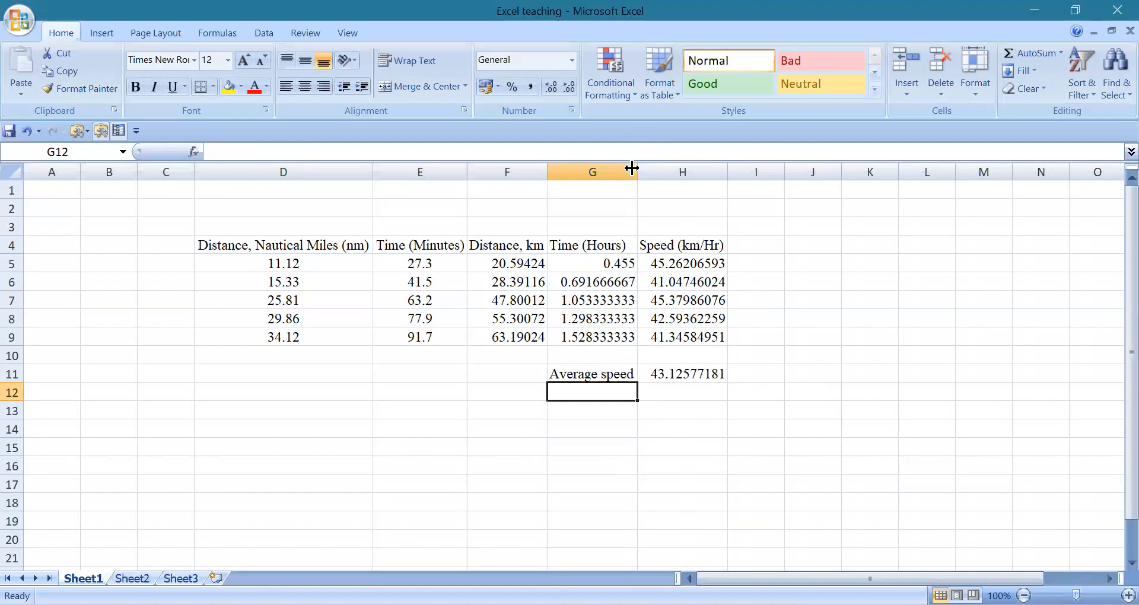
pyautogui.write('Sta')
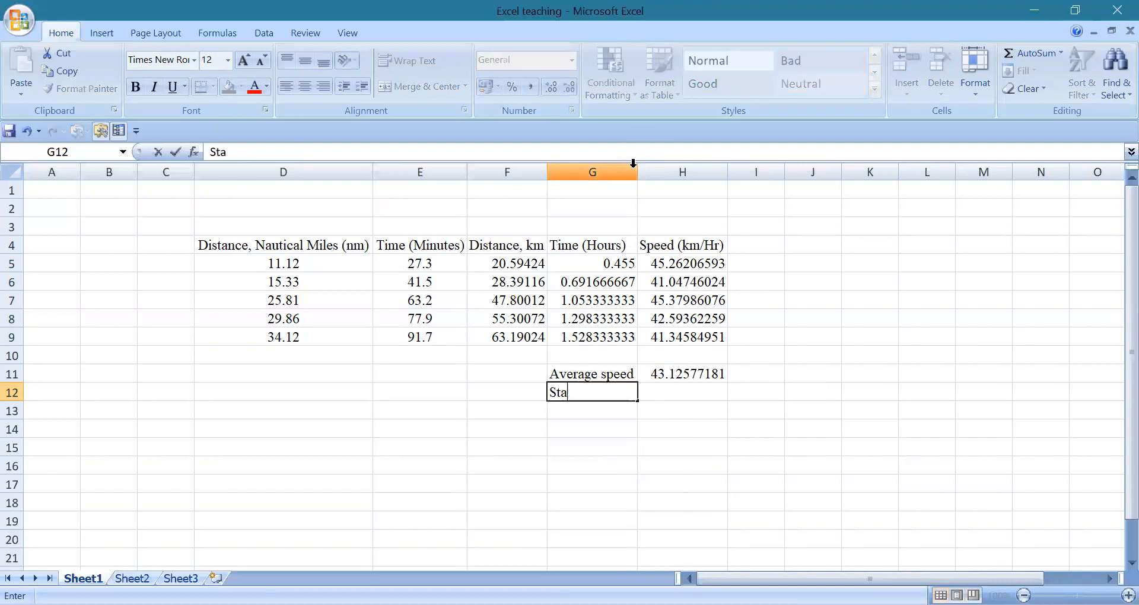
pyautogui.write('ndard Deviation')
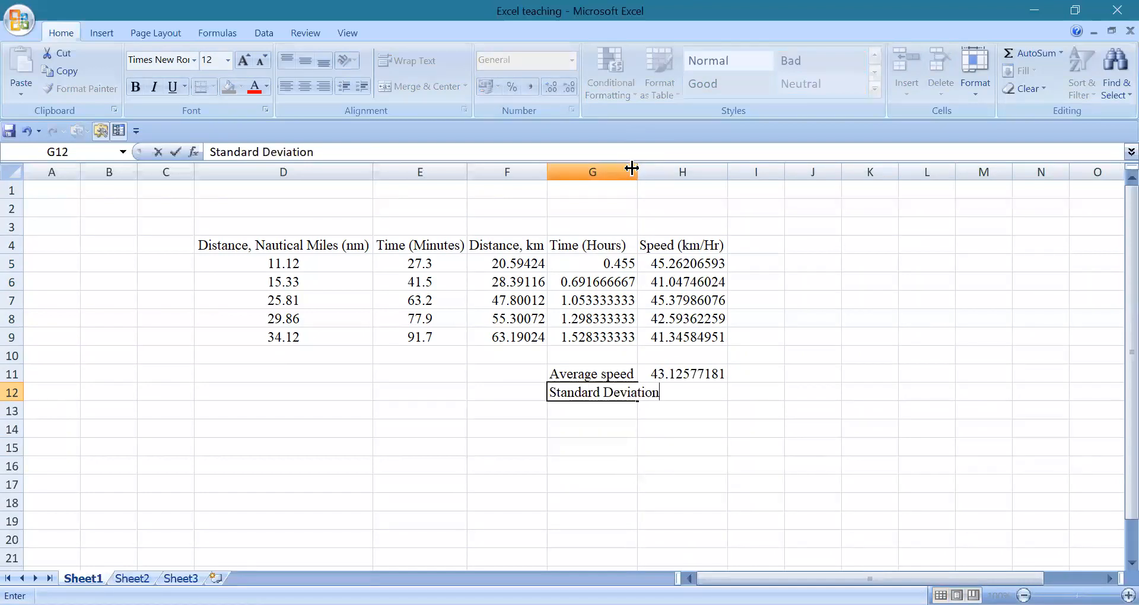
# Step: Calculate the standard deviation of the speeds in H12 with =STDEV(H5:H9)
pyautogui.press('Tab')
pyautogui.write('=s')
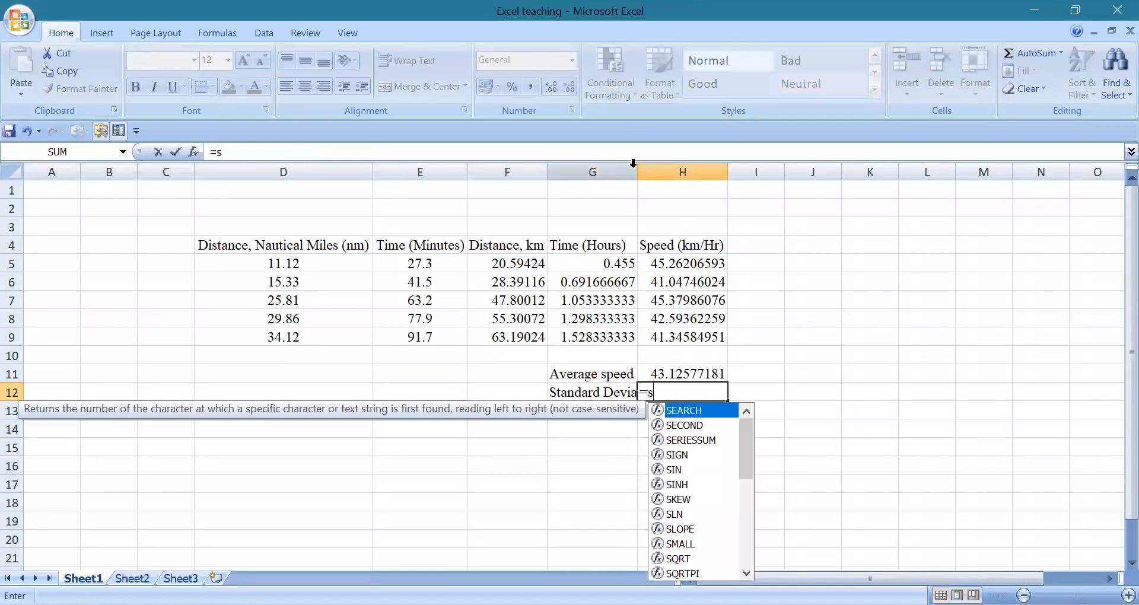
pyautogui.write('tdev(')
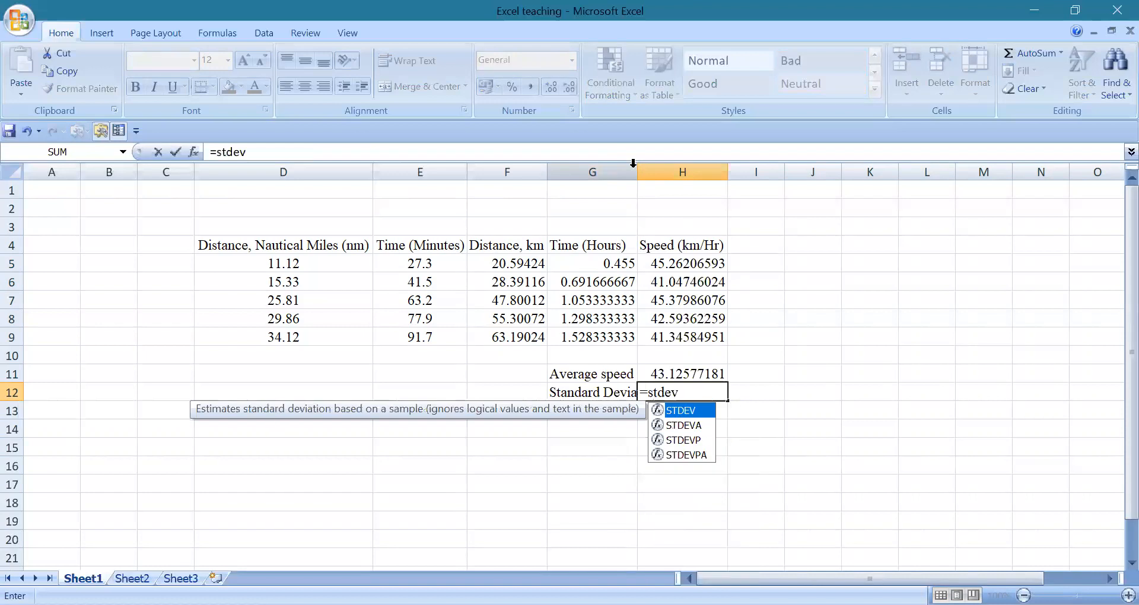
pyautogui.press('Up')
pyautogui.press('Up')
pyautogui.press('Up')
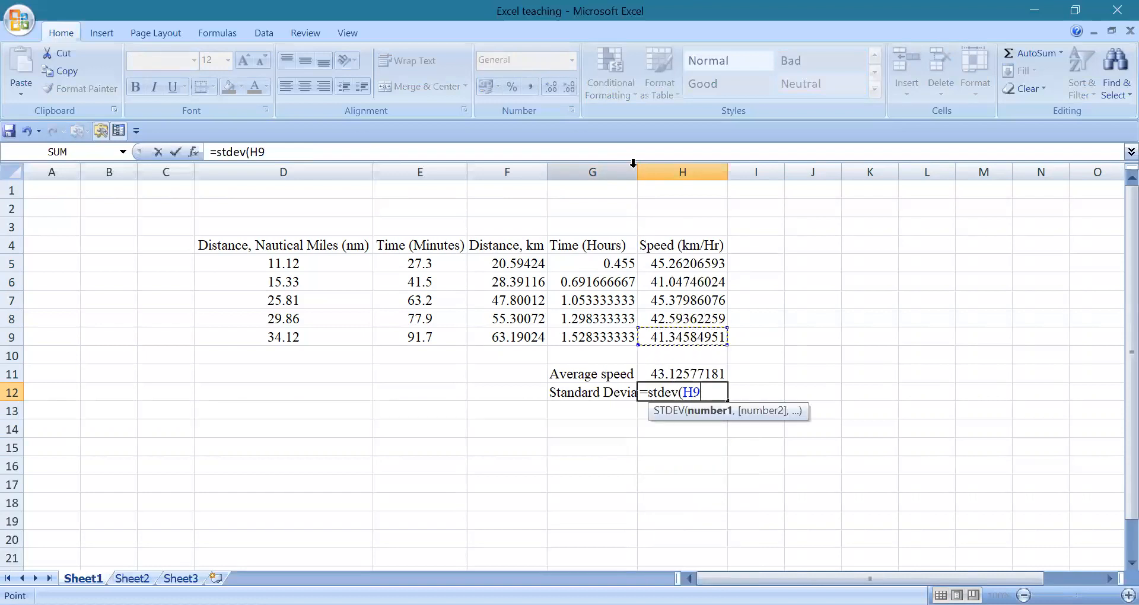
pyautogui.hotkey('shift', 'Up')
pyautogui.hotkey('shift', 'Up')
pyautogui.hotkey('shift', 'Up')
pyautogui.hotkey('shift', 'Up')
pyautogui.write(')')
pyautogui.press('Return')
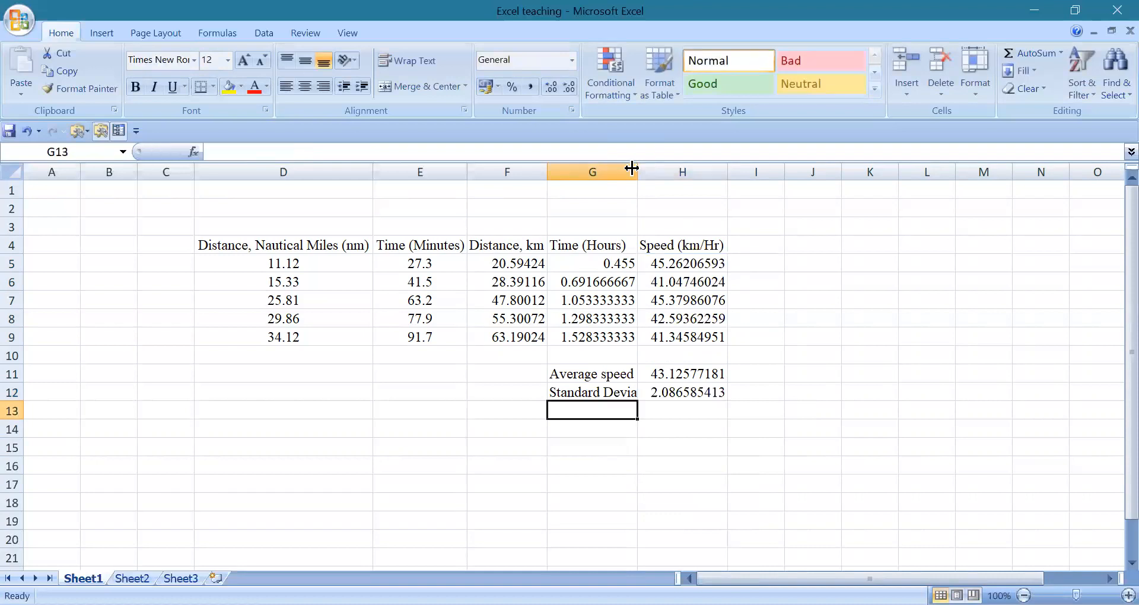
# Step: Auto-fit column G to the "Standard Deviation" label and check the formulas in H11 and H12
pyautogui.doubleClick(638, 170)
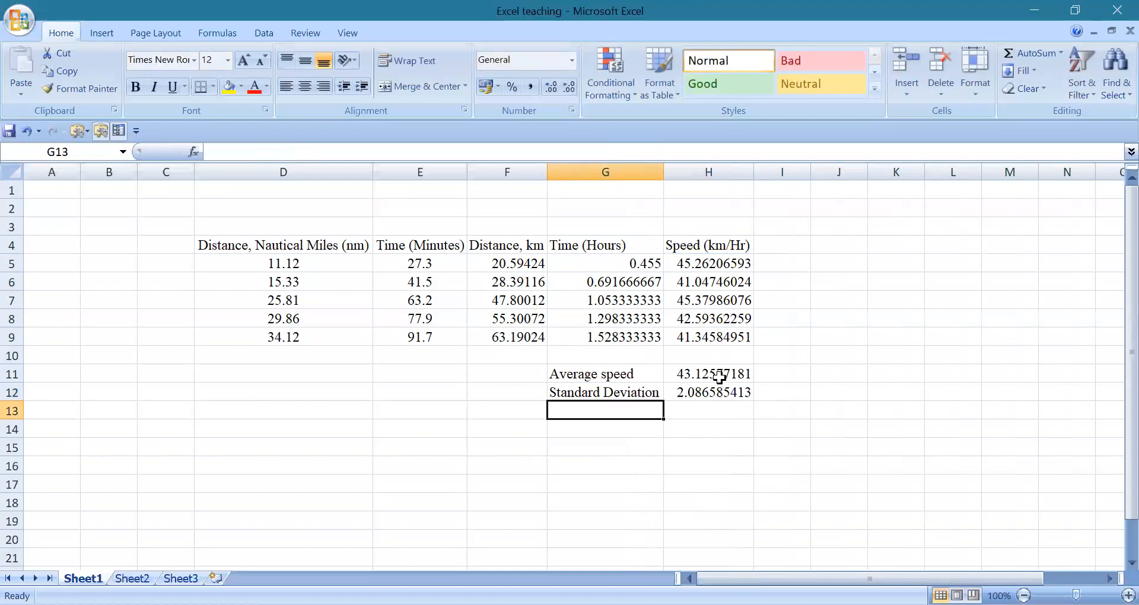
pyautogui.click(721, 375)
pyautogui.click(725, 392)
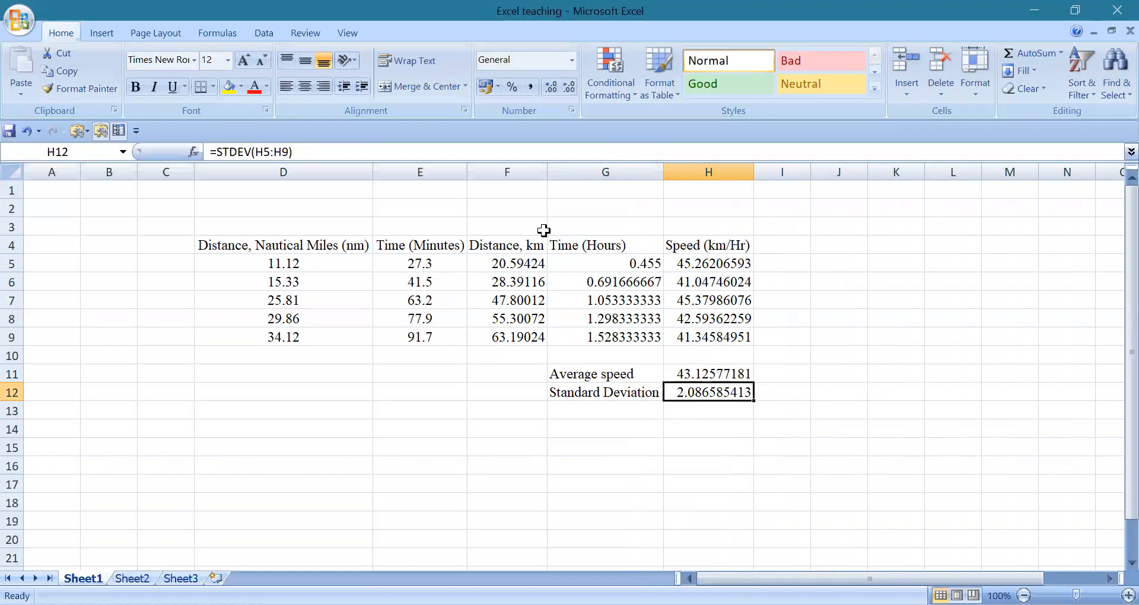
# Step: Fill the Distance, km column F4:F9 with the lightest purple theme color
pyautogui.moveTo(504, 245); pyautogui.dragTo(701, 382)
pyautogui.click(555, 263)
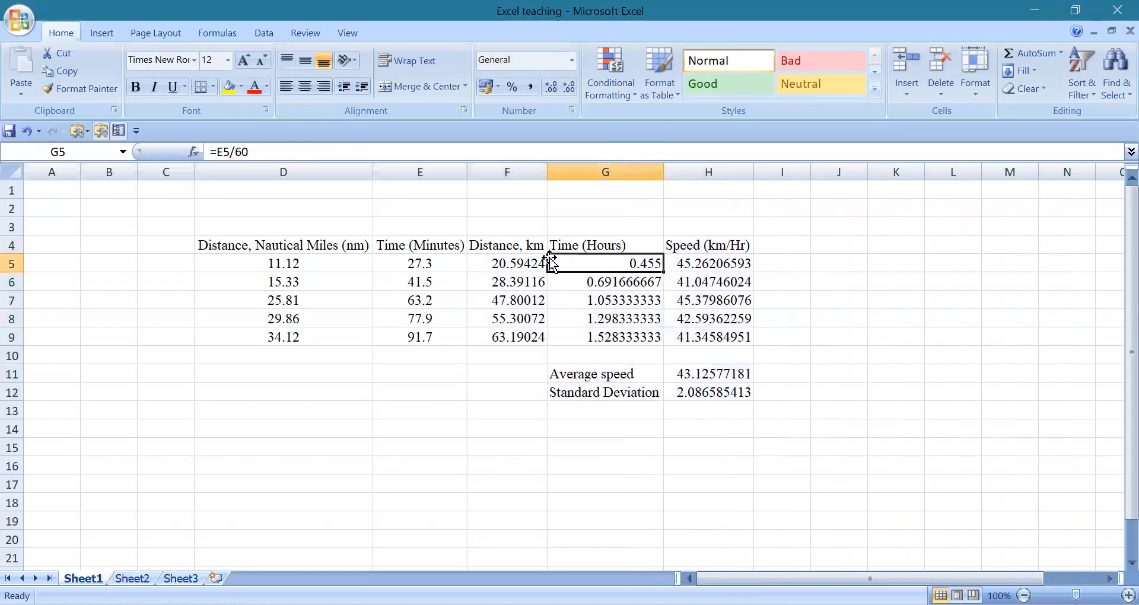
pyautogui.moveTo(514, 245); pyautogui.dragTo(506, 334)
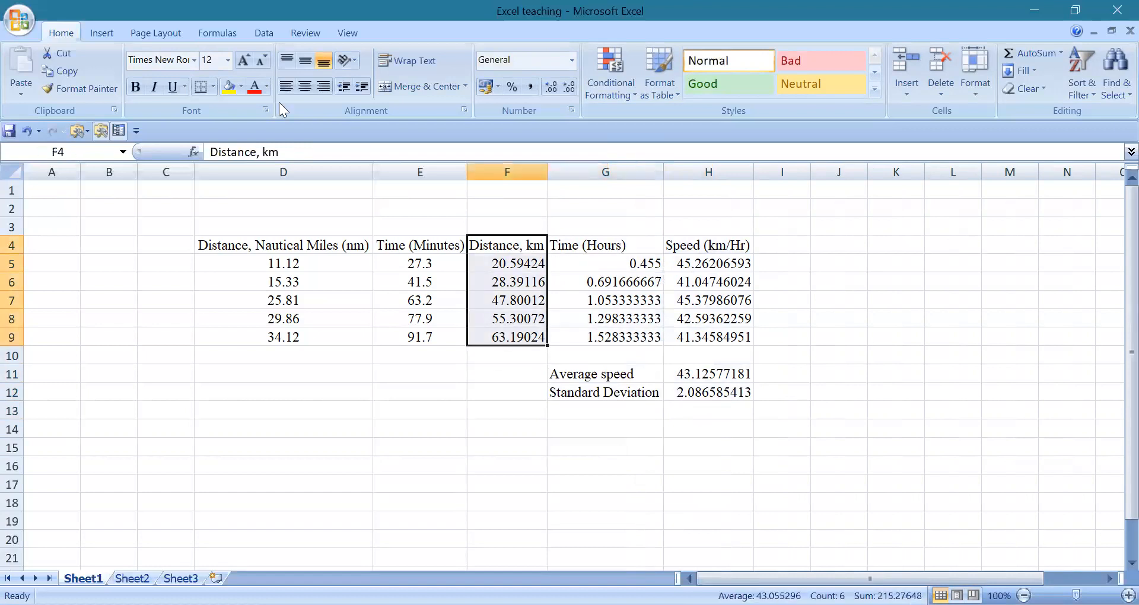
pyautogui.click(241, 87)
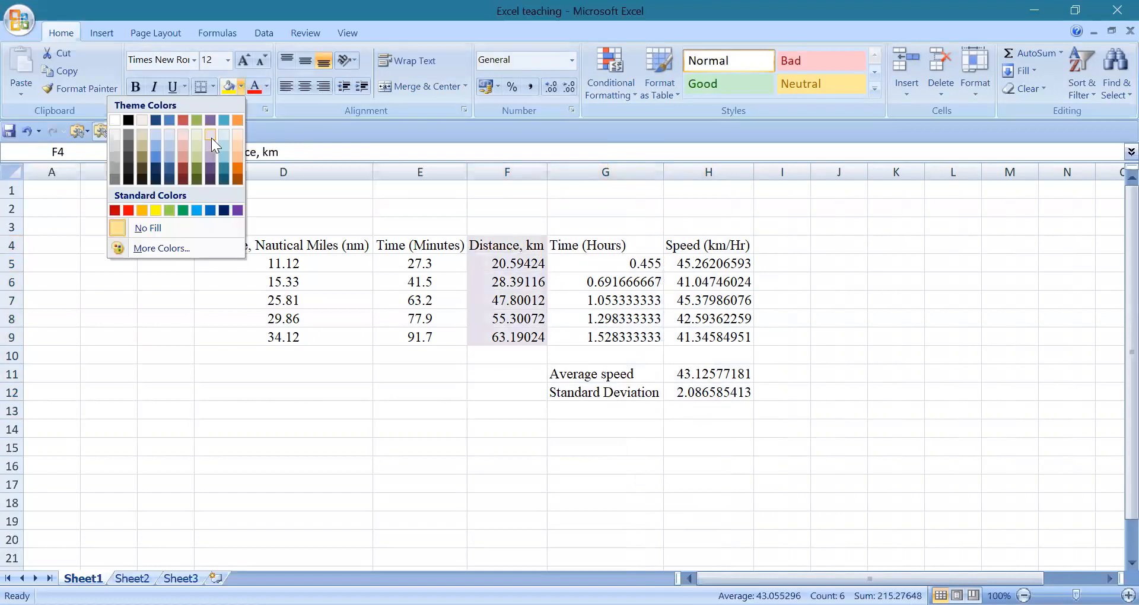
pyautogui.click(211, 138)
# Step: Fill the Time (Hours) column G4:G9 with a light aqua theme color
pyautogui.moveTo(593, 245); pyautogui.dragTo(593, 337)
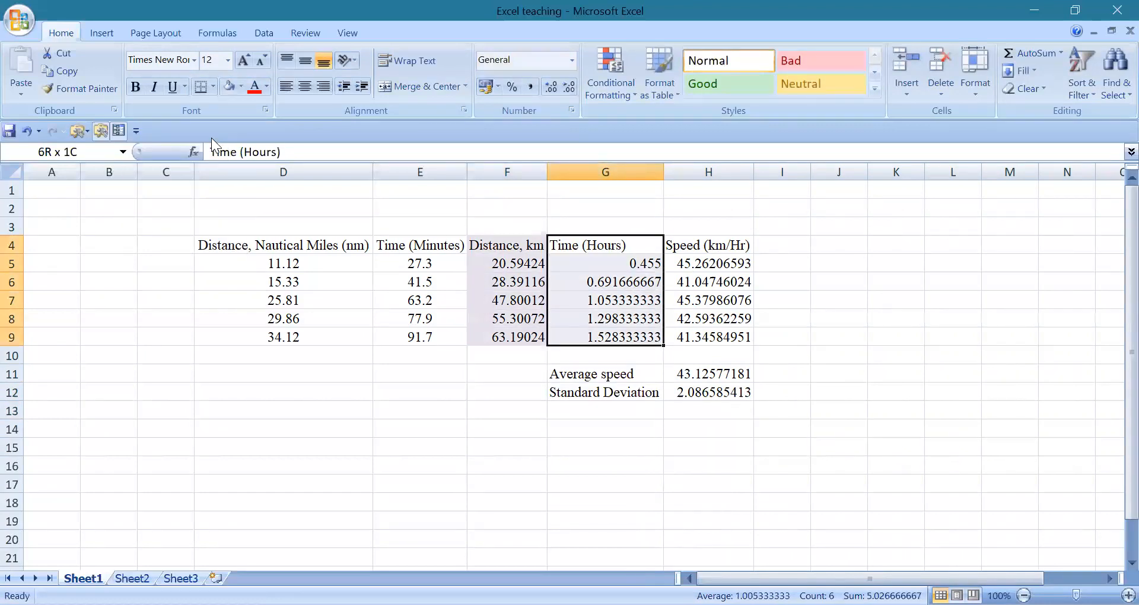
pyautogui.click(241, 86)
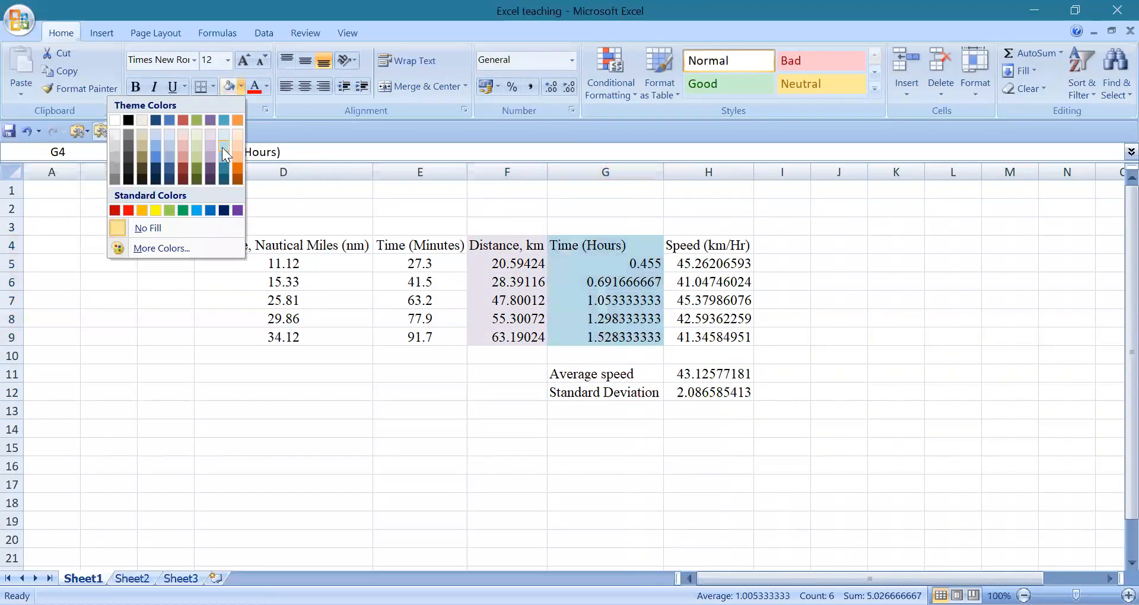
pyautogui.click(223, 149)
# Step: Fill the Speed (km/Hr) column H4:H9 with a light orange theme color
pyautogui.press('Right')
pyautogui.hotkey('shift', 'Down')
pyautogui.hotkey('shift', 'Down')
pyautogui.hotkey('shift', 'Down')
pyautogui.hotkey('shift', 'Down')
pyautogui.hotkey('shift', 'Down')
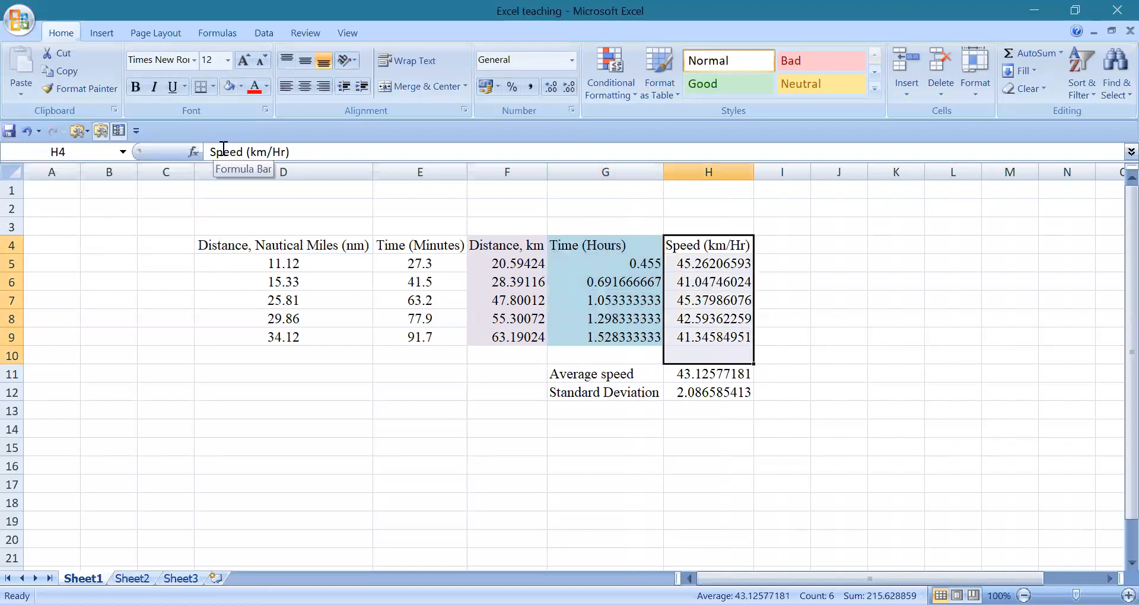
pyautogui.click(242, 86)
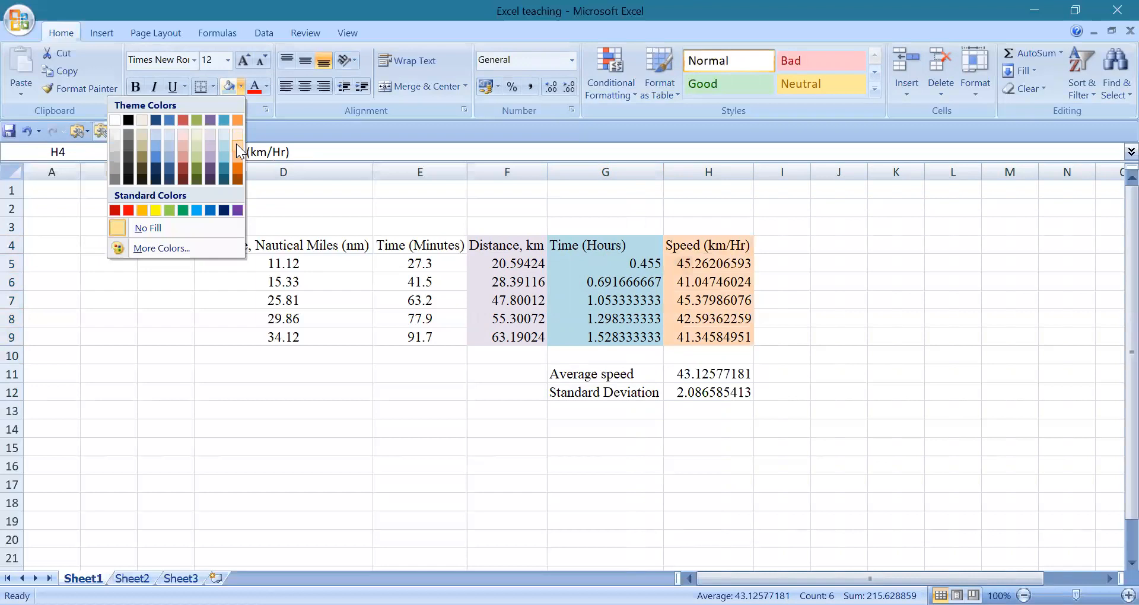
pyautogui.click(236, 144)
# Step: Make the average speed and standard deviation labels and values in G11:H12 bold
pyautogui.press('Down')
pyautogui.press('Down')
pyautogui.press('Down')
pyautogui.press('Down')
pyautogui.press('Down')
pyautogui.press('Down')
pyautogui.press('Down')
pyautogui.press('Left')
pyautogui.hotkey('shift', 'Down')
pyautogui.hotkey('shift', 'Right')
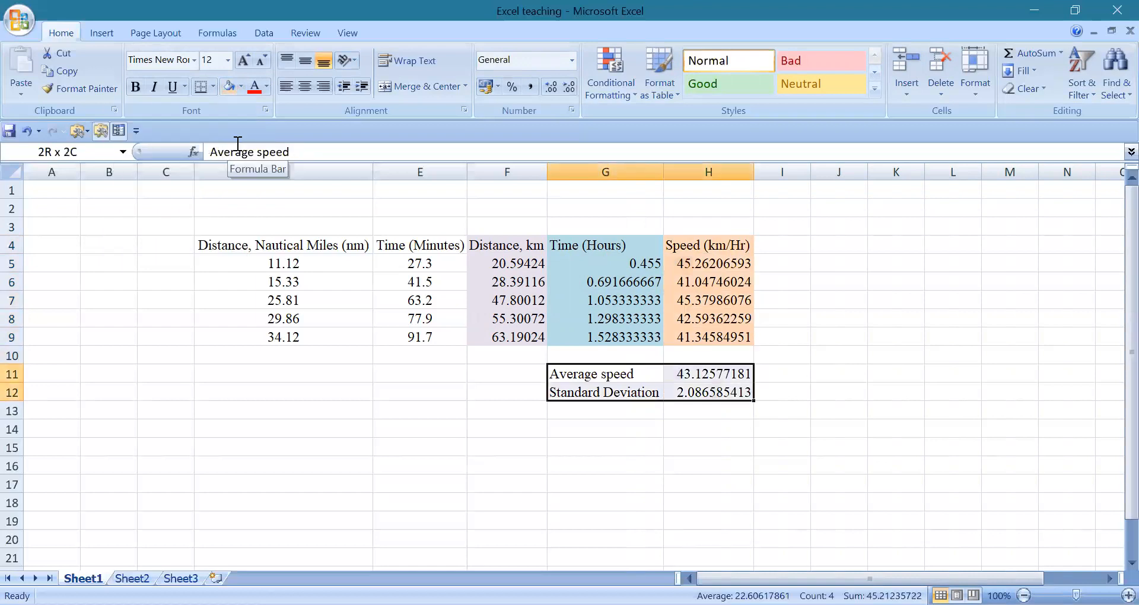
pyautogui.hotkey('ctrl', 'b')
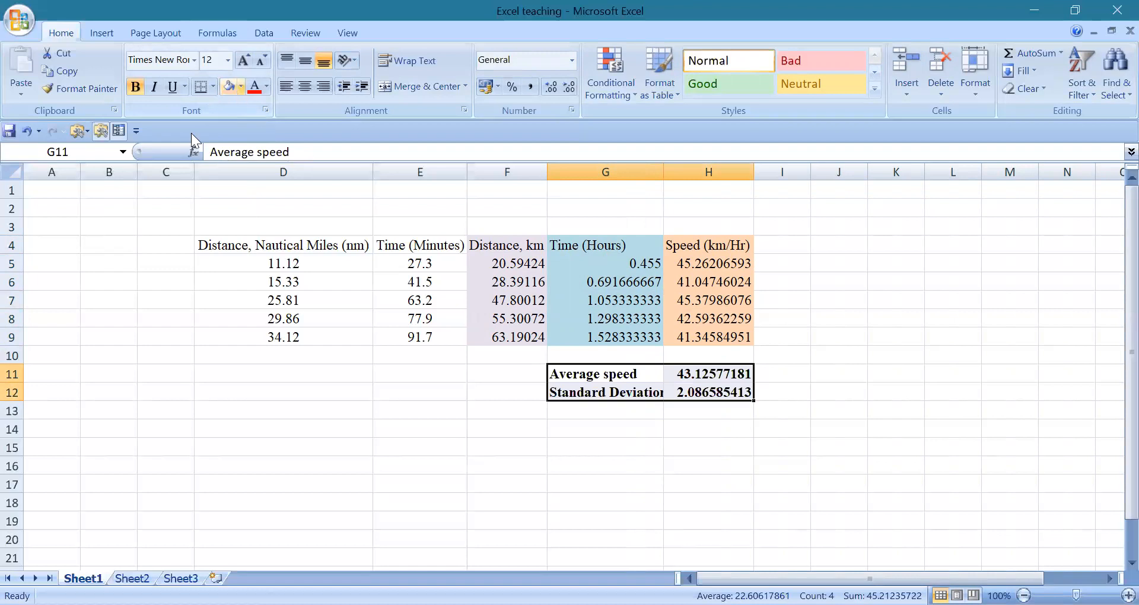
# Step: Fill G11:H12 with yellow and auto-fit column G to the bold label
pyautogui.click(239, 90)
pyautogui.click(157, 211)
pyautogui.click(365, 425)
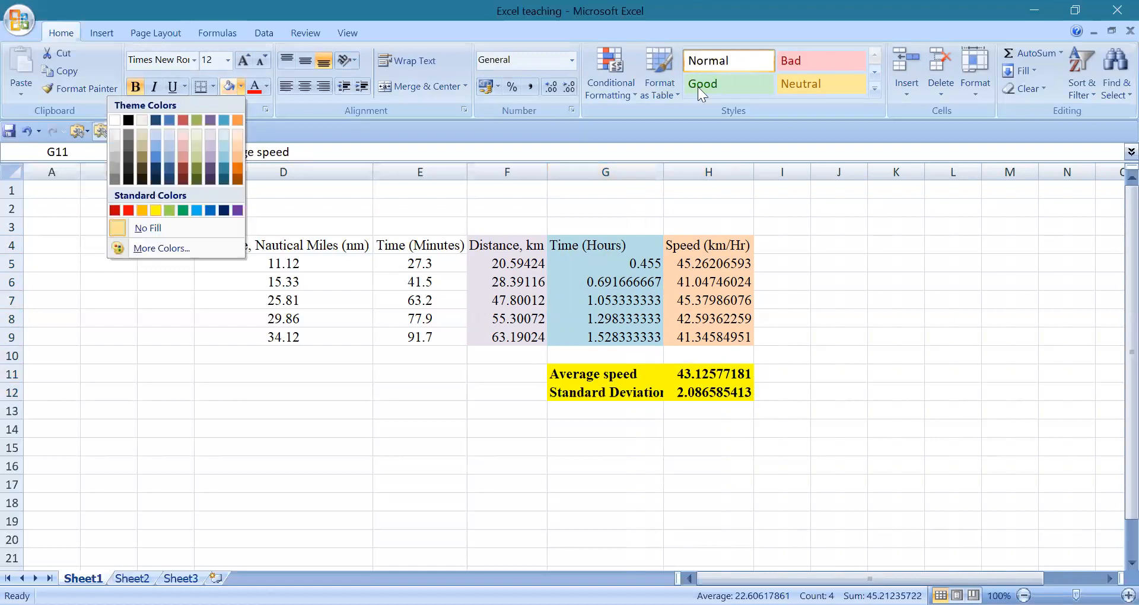
pyautogui.doubleClick(663, 173)
# Step: Center the contents of the whole table and summary range D4:H12 horizontally
pyautogui.moveTo(231, 247); pyautogui.dragTo(726, 393)
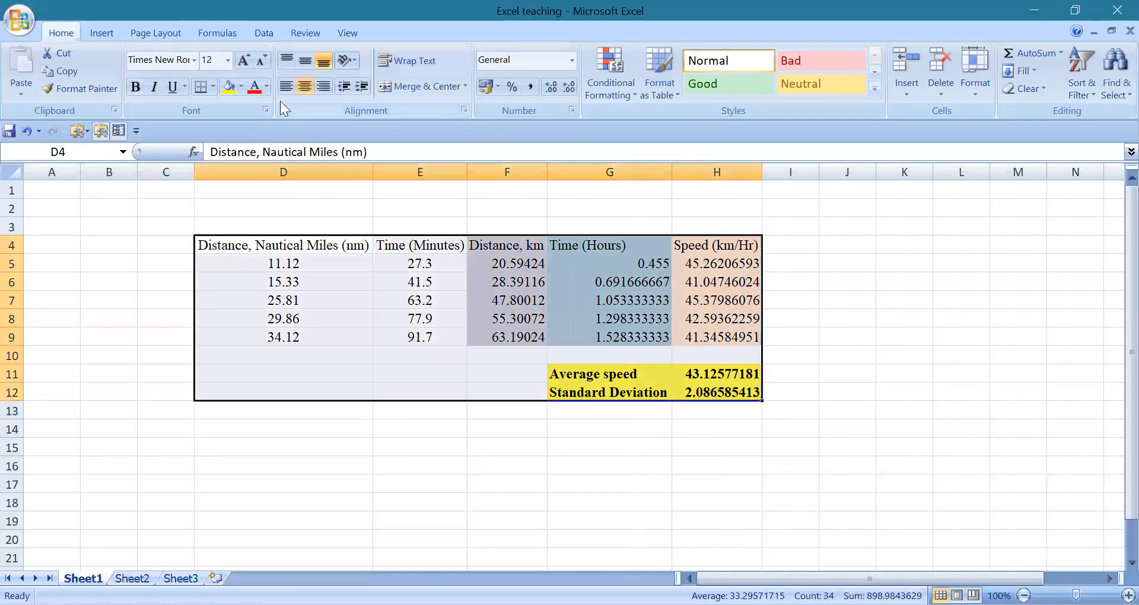
pyautogui.click(301, 91)
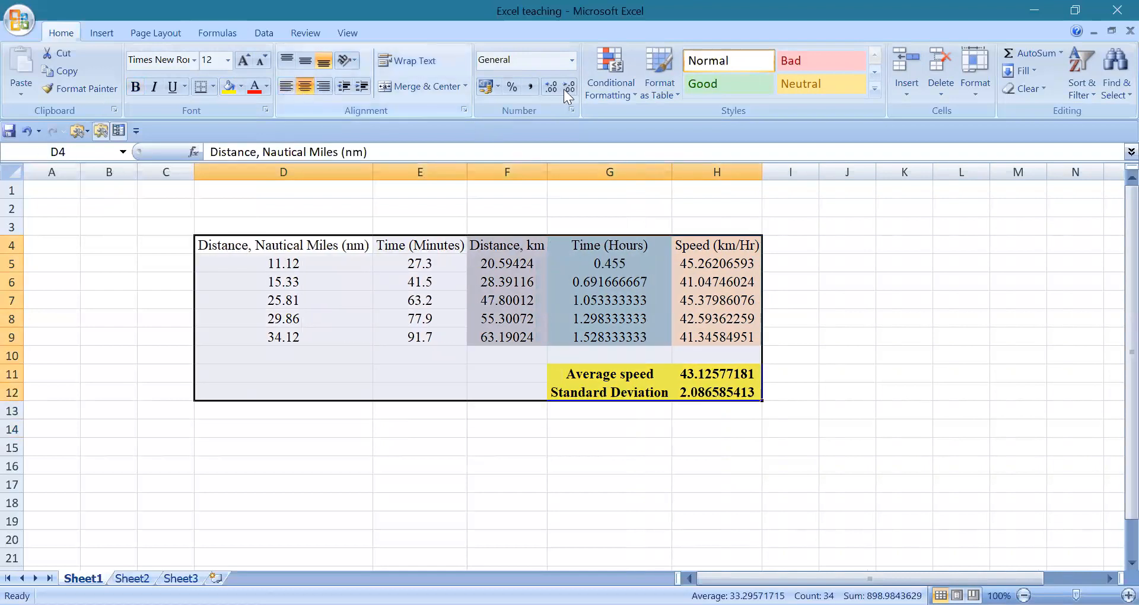
# Step: Show the converted distances in F5:F9 with two decimal places
pyautogui.click(479, 241)
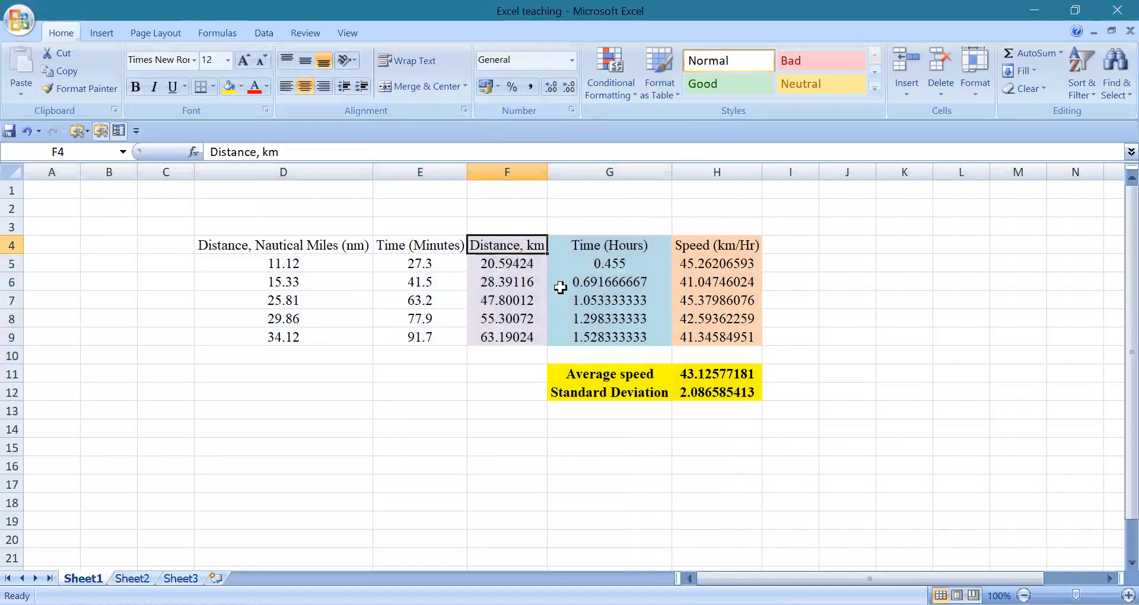
pyautogui.moveTo(508, 262); pyautogui.dragTo(734, 388)
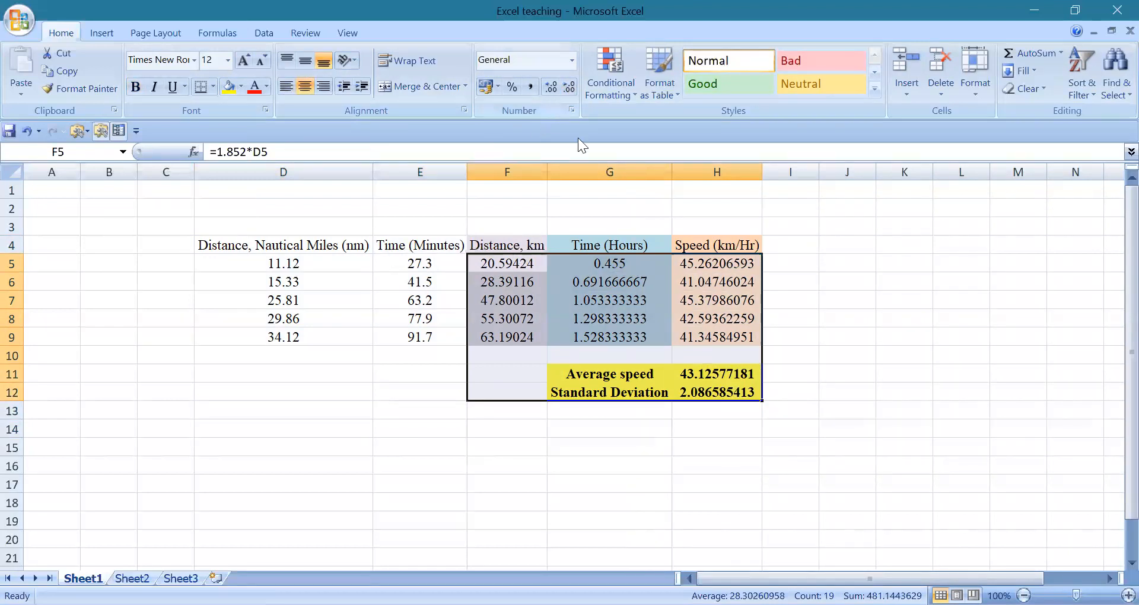
pyautogui.click(614, 290)
pyautogui.moveTo(507, 263); pyautogui.dragTo(508, 336)
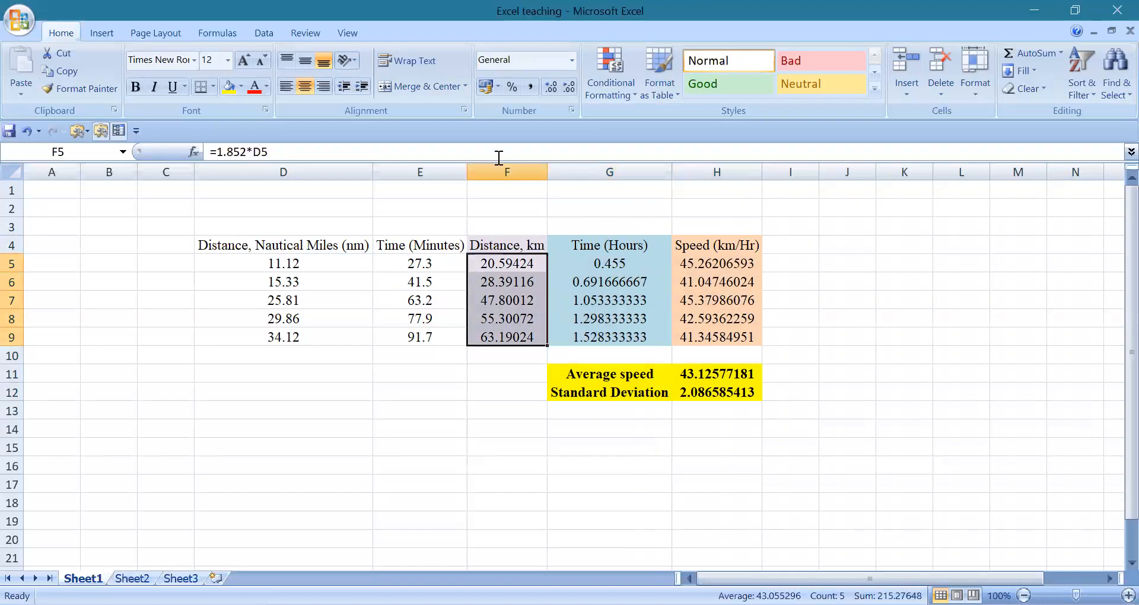
pyautogui.click(571, 87)
pyautogui.click(571, 88)
pyautogui.click(571, 88)
# Step: Show the Time (Hours) values in G5:G9 with three decimal places
pyautogui.press('Right')
pyautogui.hotkey('shift', 'Down')
pyautogui.hotkey('shift', 'Down')
pyautogui.hotkey('shift', 'Down')
pyautogui.hotkey('shift', 'Down')
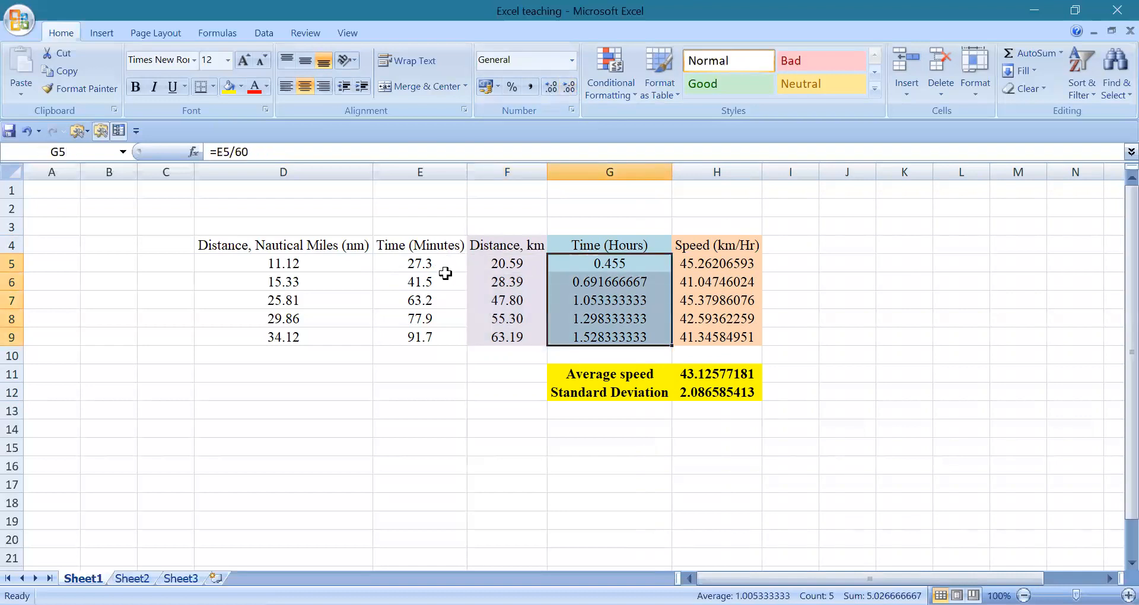
pyautogui.click(569, 89)
pyautogui.click(569, 89)
pyautogui.click(551, 87)
pyautogui.click(551, 87)
# Step: Show the Speed (km/Hr) values in H5:H9 with three decimal places
pyautogui.press('Right')
pyautogui.hotkey('shift', 'Down')
pyautogui.hotkey('shift', 'Down')
pyautogui.hotkey('shift', 'Down')
pyautogui.hotkey('shift', 'Down')
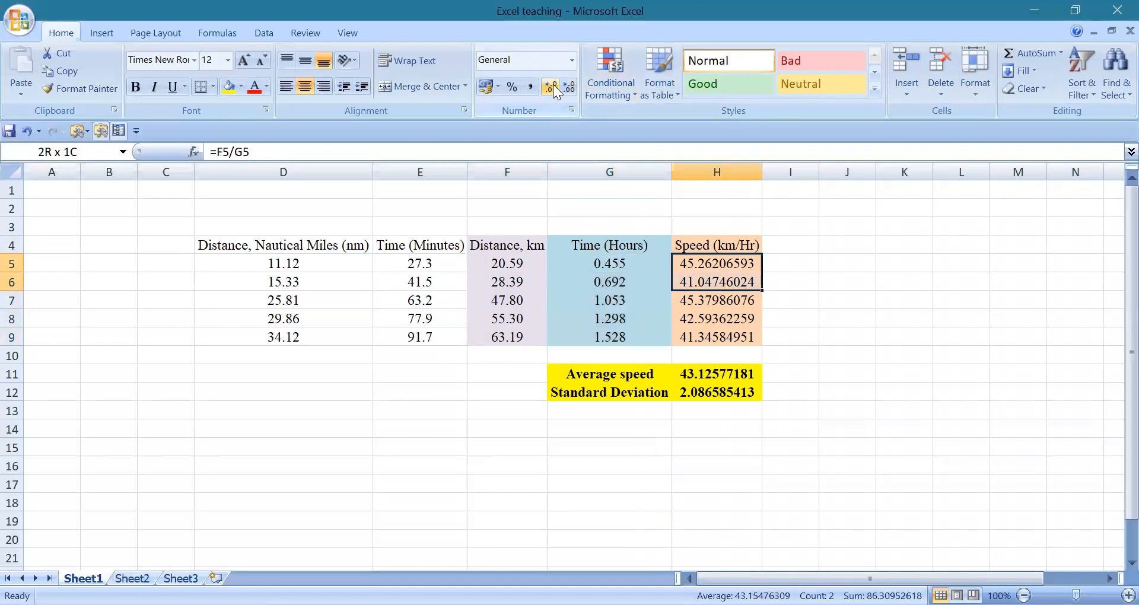
pyautogui.click(568, 88)
pyautogui.click(568, 88)
pyautogui.click(568, 88)
pyautogui.click(568, 88)
pyautogui.click(568, 88)
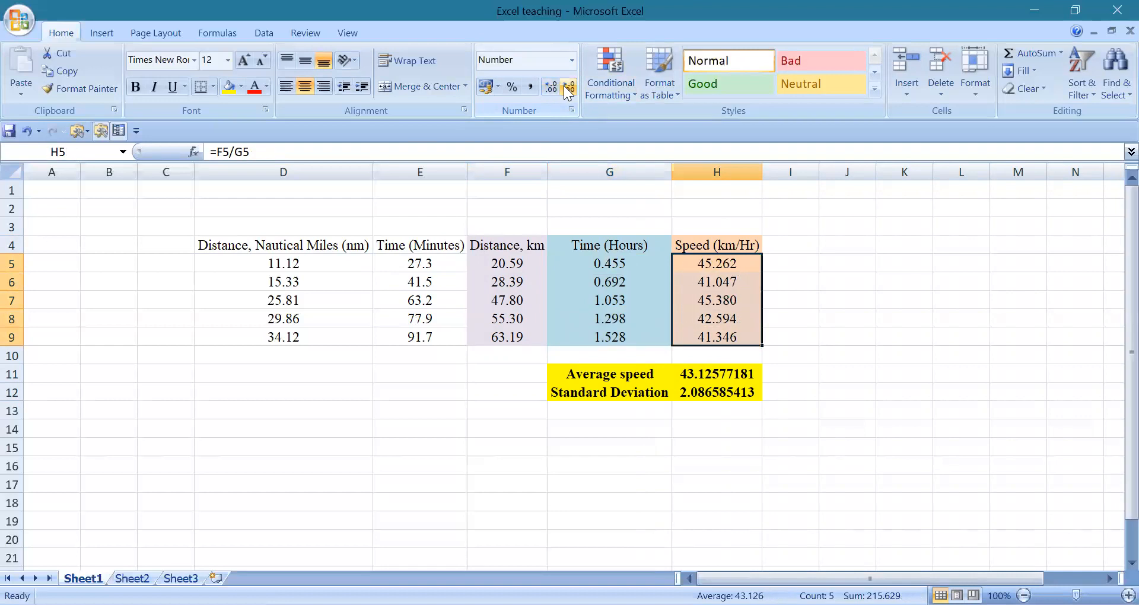
# Step: Show the average speed in H11 with one decimal place and the standard deviation in H12 with two
pyautogui.hotkey('ctrl', 'Down')
pyautogui.press('Down')
pyautogui.press('Down')
pyautogui.hotkey('shift', 'Down')
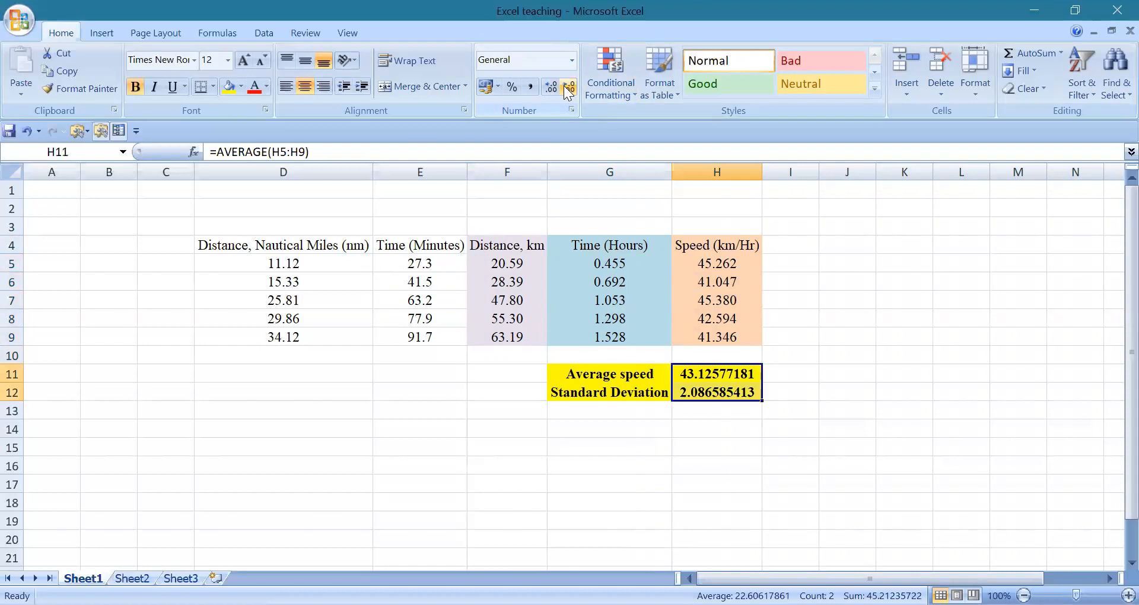
pyautogui.click(570, 87)
pyautogui.click(571, 87)
pyautogui.click(570, 87)
pyautogui.click(570, 88)
pyautogui.click(570, 88)
pyautogui.click(571, 88)
pyautogui.click(570, 88)
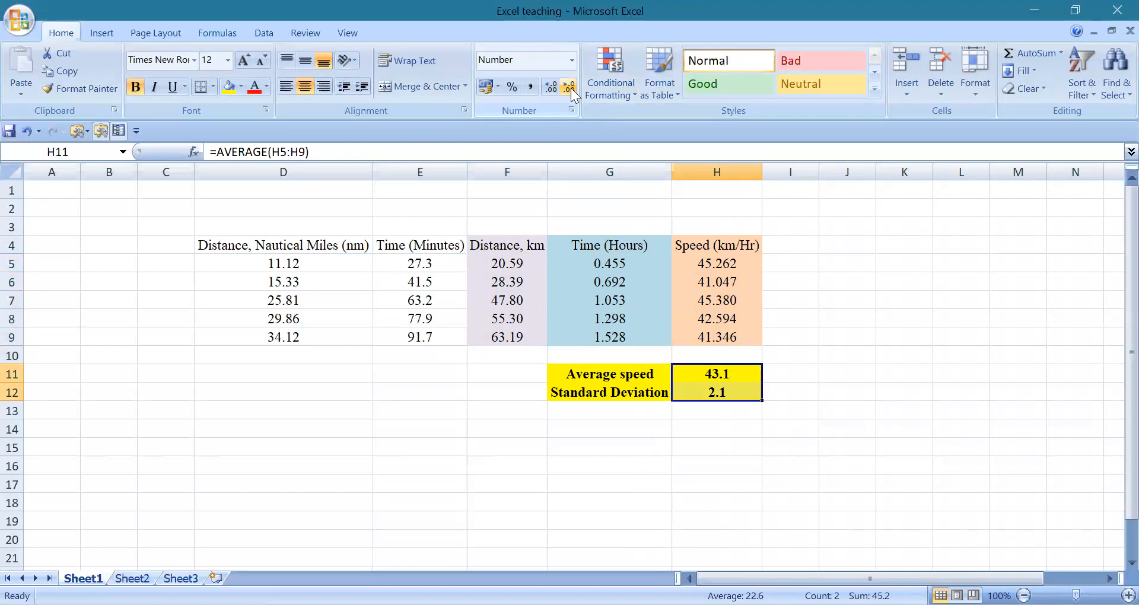
pyautogui.press('Down')
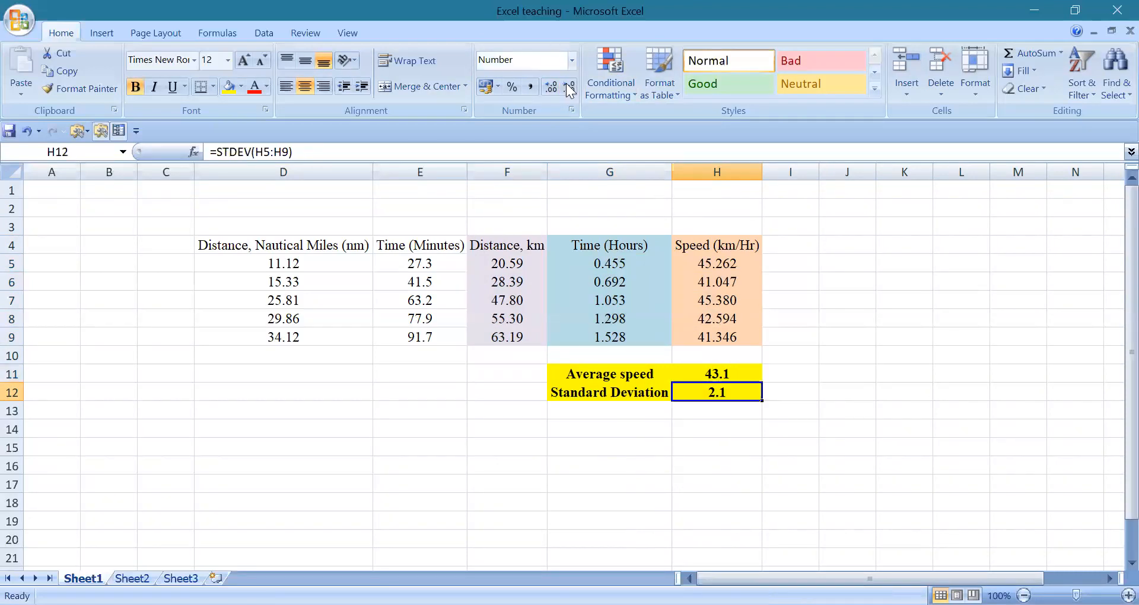
pyautogui.click(551, 86)
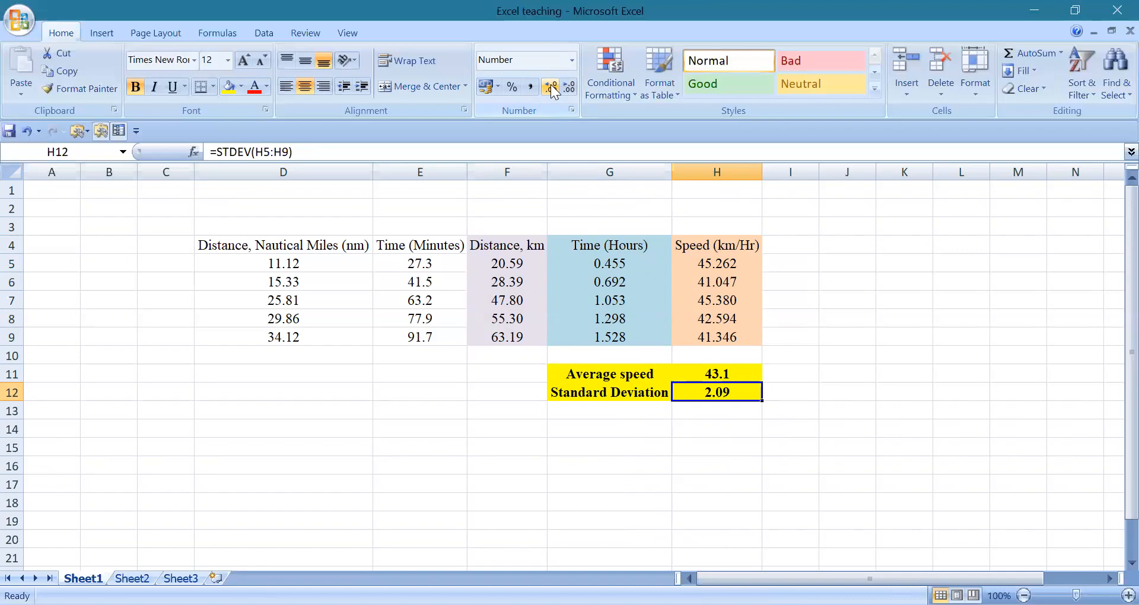
# Step: Copy the whole table D4:H12, switch to the other open window, and clear the copy marking back in the sheet
pyautogui.moveTo(297, 246); pyautogui.dragTo(717, 388)
pyautogui.hotkey('ctrl', 'c')
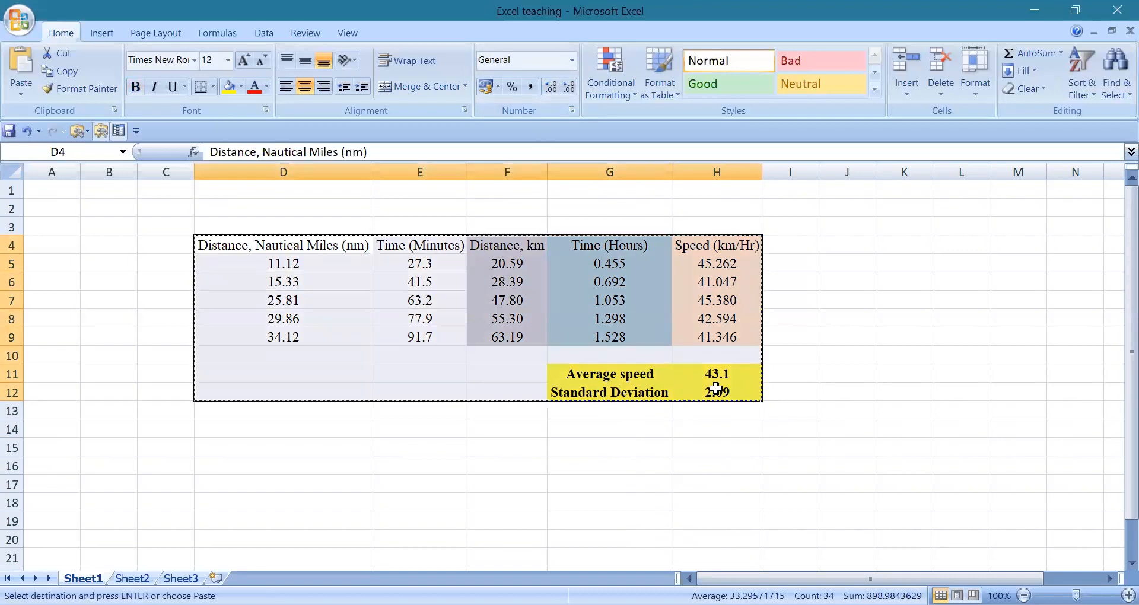
pyautogui.hotkey('alt', 'Tab')
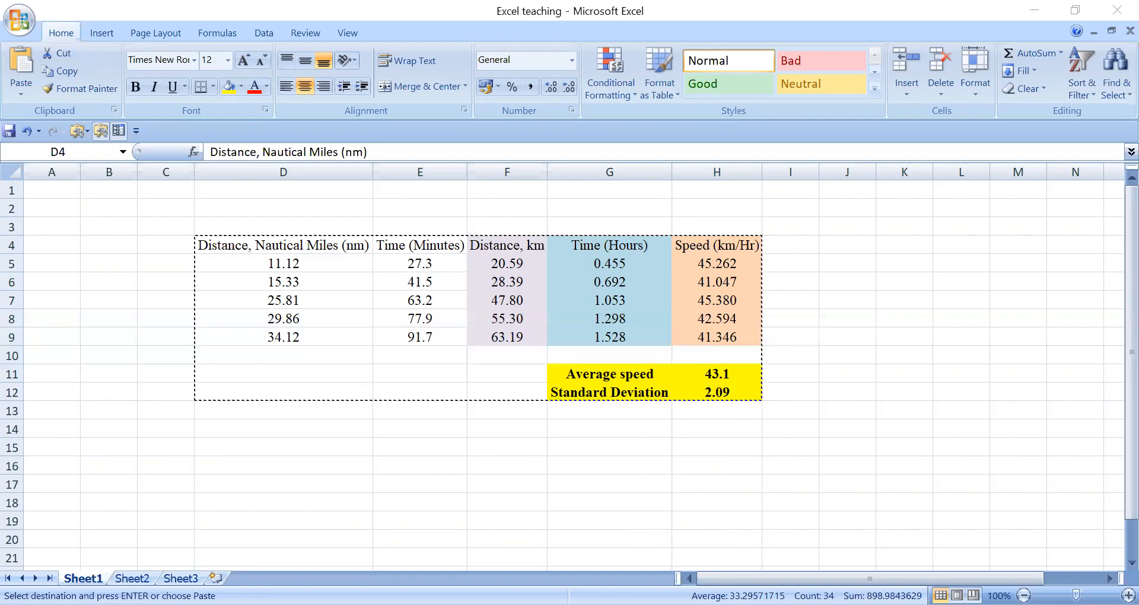
pyautogui.press('Escape')
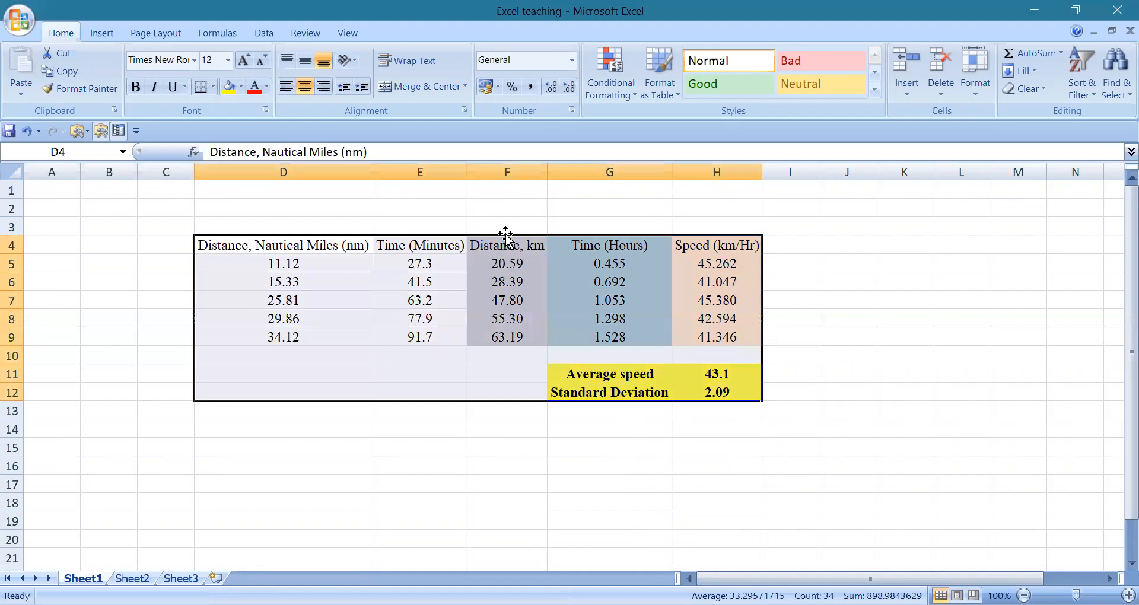
# Step: Insert an empty markers-only scatter chart from a blank cell and move it beside the Time (Hours) column
pyautogui.click(517, 317)
pyautogui.click(510, 467)
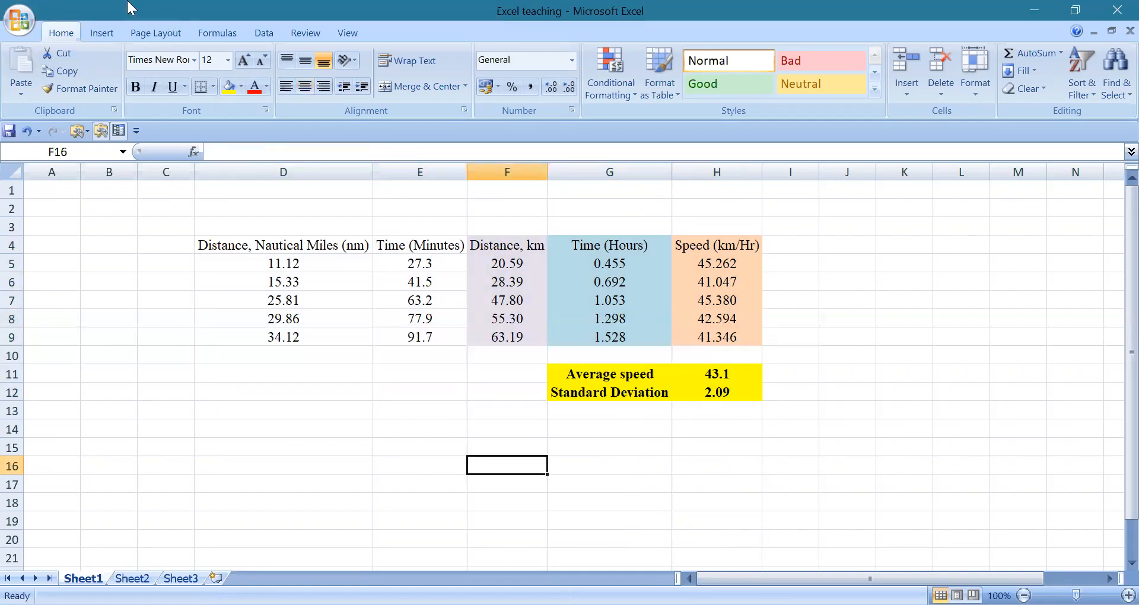
pyautogui.click(102, 33)
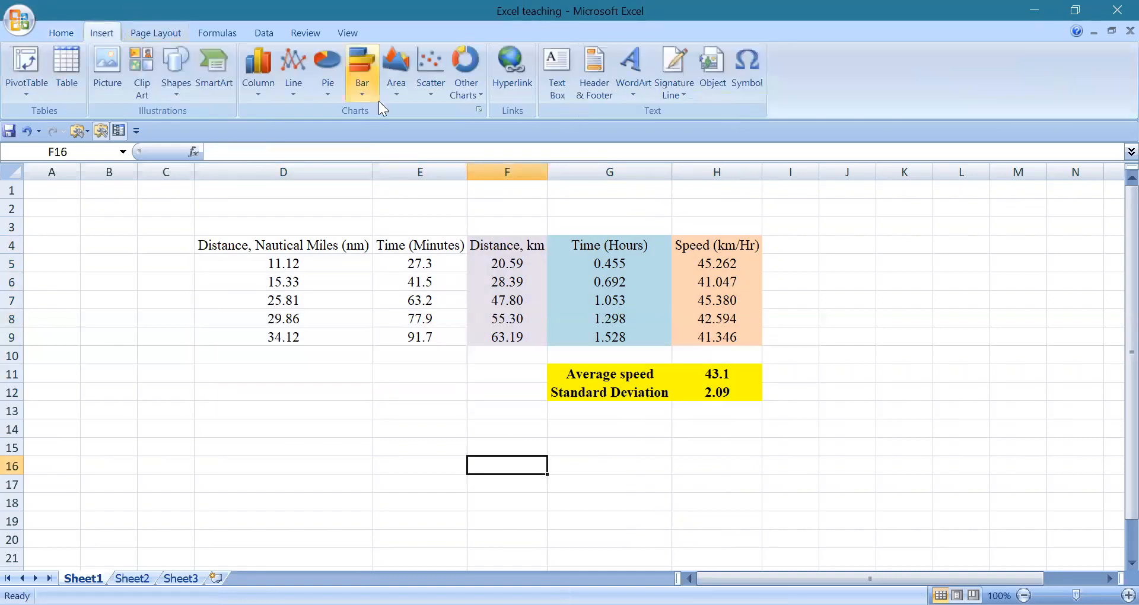
pyautogui.click(428, 94)
pyautogui.click(361, 145)
pyautogui.moveTo(524, 276); pyautogui.dragTo(849, 252)
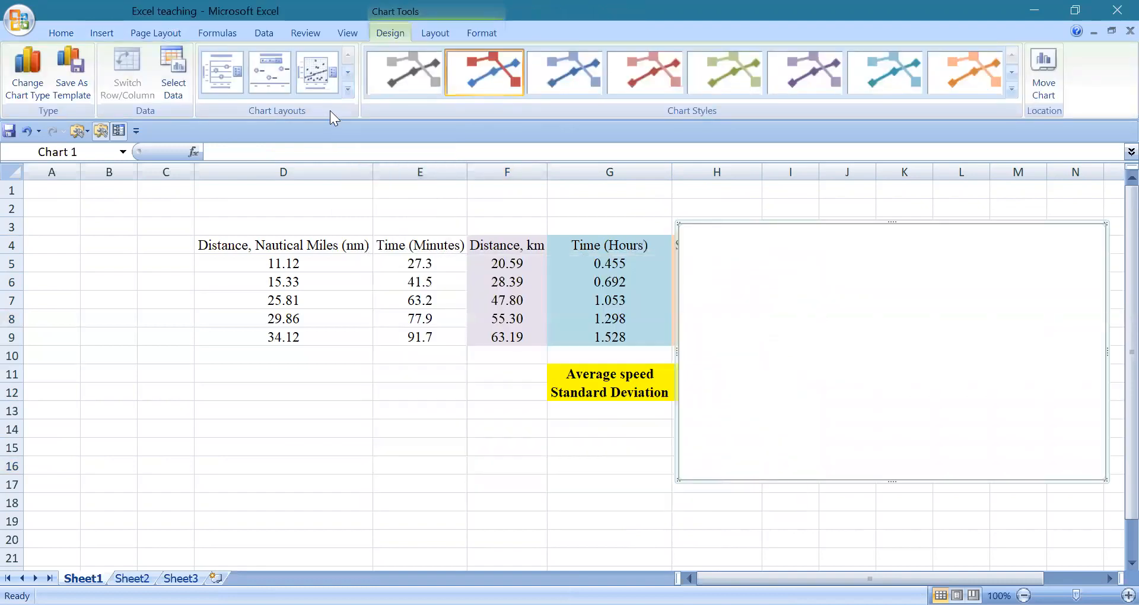
# Step: Add a data series named "Distance vs Time" to the empty chart
pyautogui.click(174, 100)
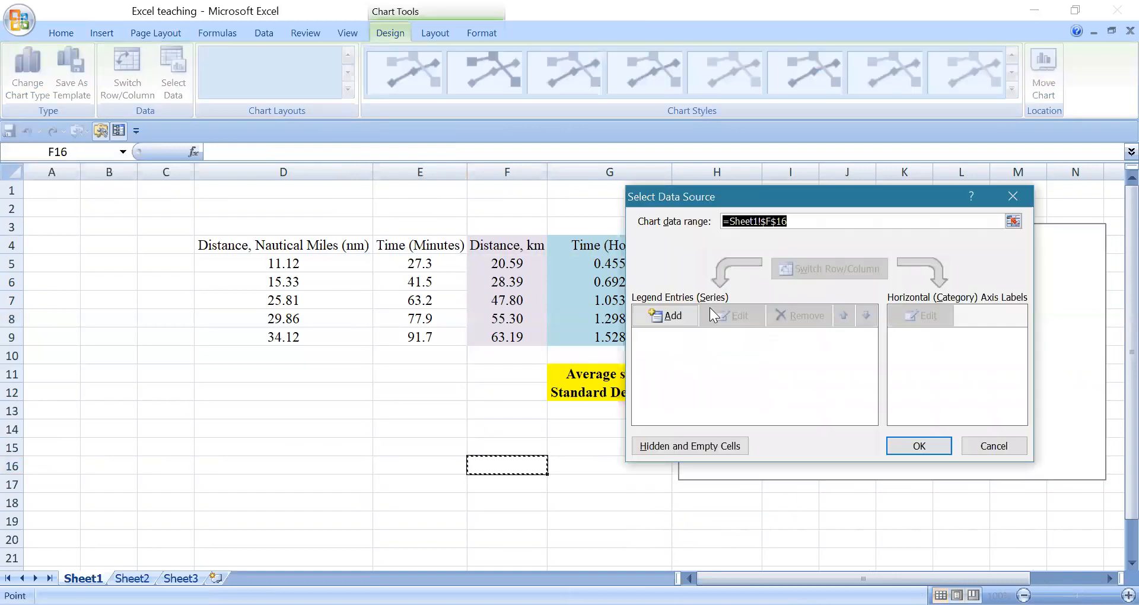
pyautogui.press('Delete')
pyautogui.write('Distance')
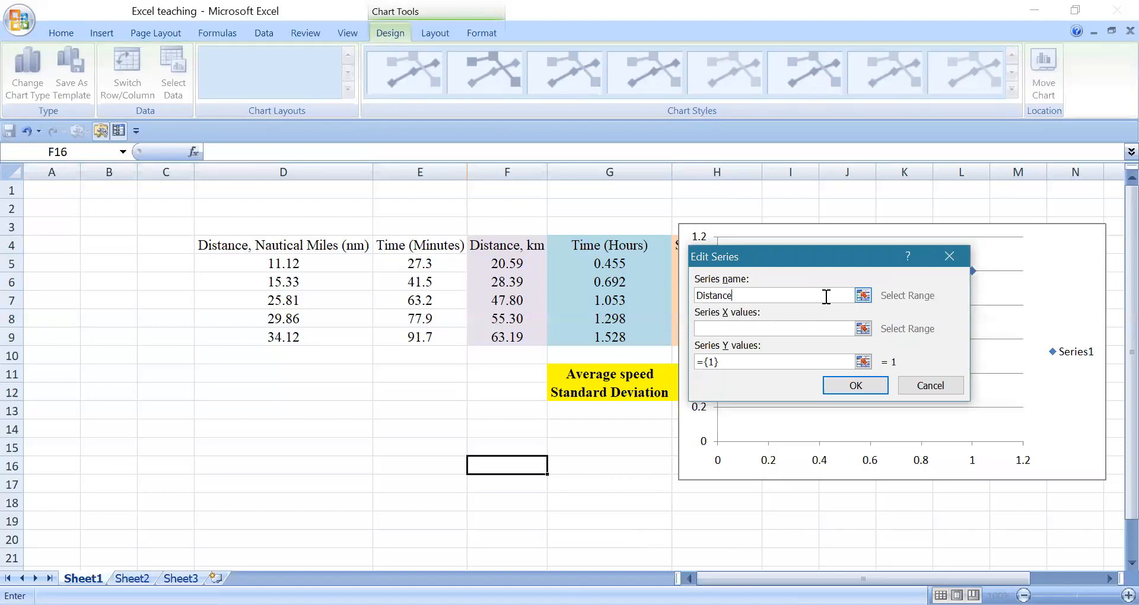
pyautogui.write(' vs Time')
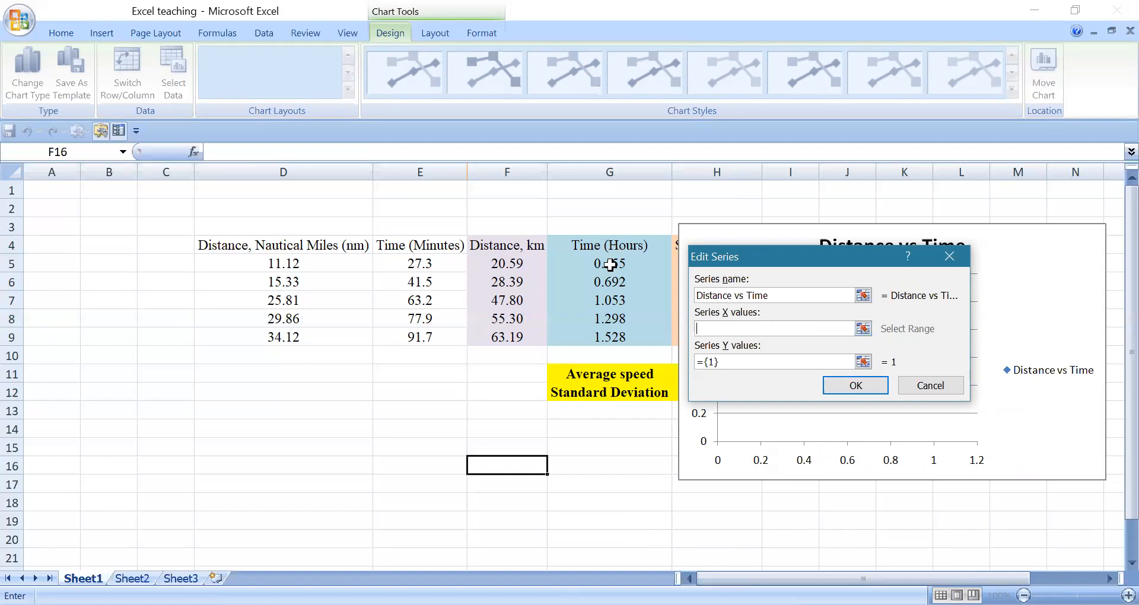
# Step: Set the series X values to G5:G9 and Y values to F5:F9, and apply the chart's data source
pyautogui.moveTo(610, 265); pyautogui.dragTo(610, 336)
pyautogui.click(734, 356)
pyautogui.press('BackSpace')
pyautogui.press('BackSpace')
pyautogui.press('BackSpace')
pyautogui.press('BackSpace')
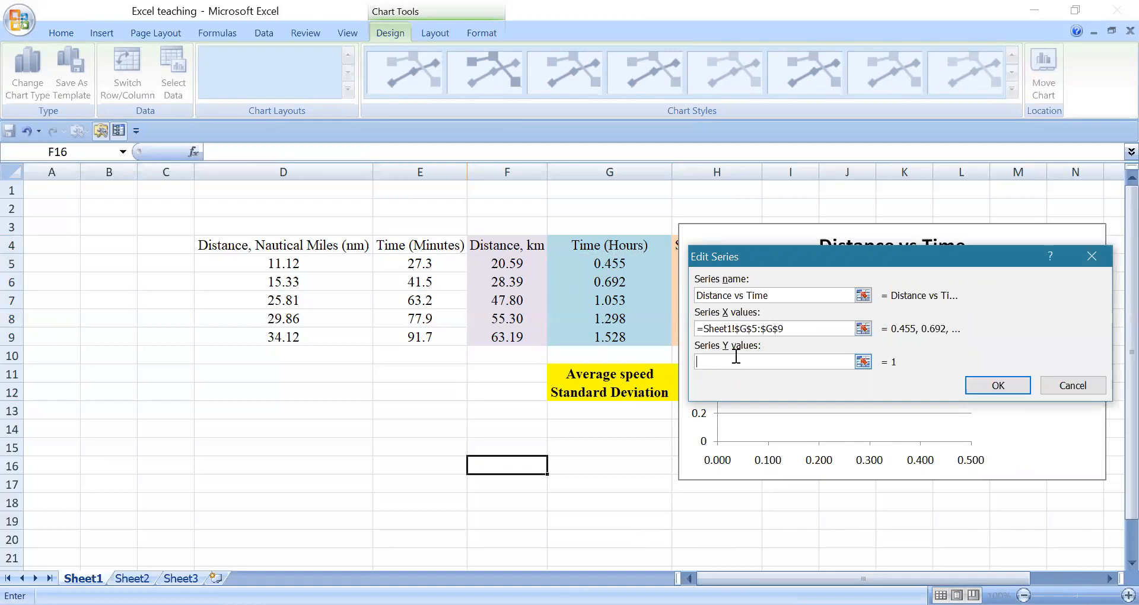
pyautogui.click(503, 268)
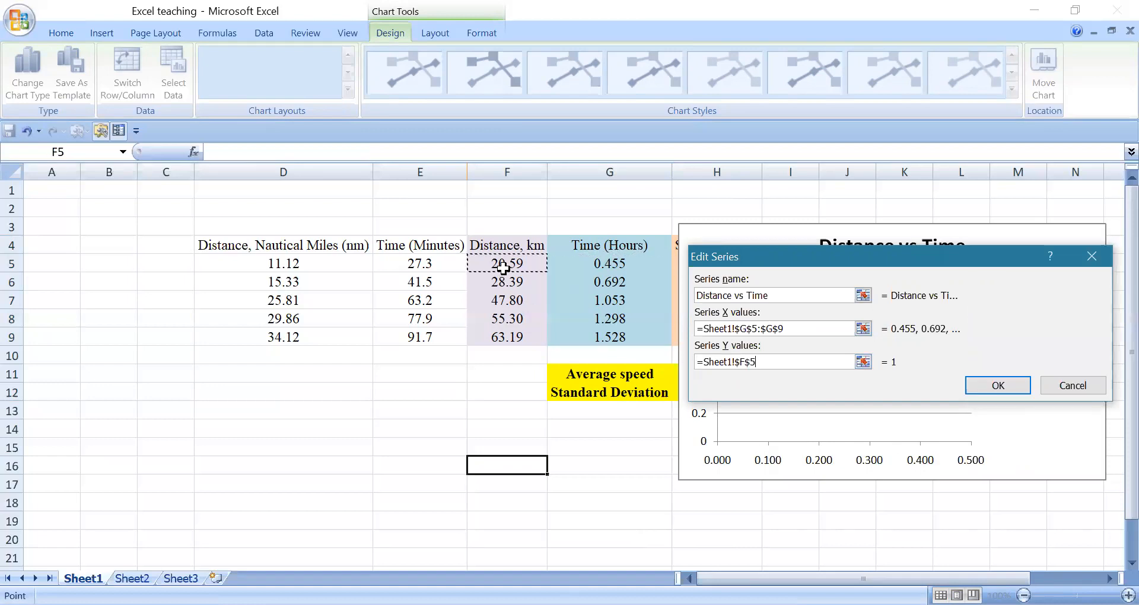
pyautogui.moveTo(503, 268); pyautogui.dragTo(507, 337)
pyautogui.moveTo(733, 253); pyautogui.dragTo(301, 245)
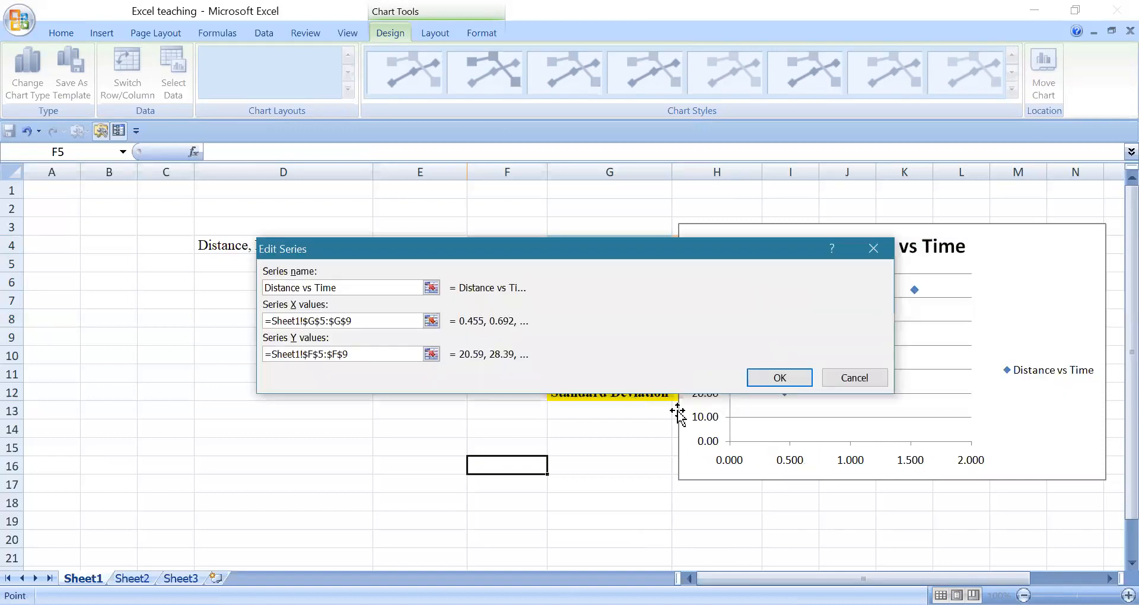
pyautogui.click(785, 379)
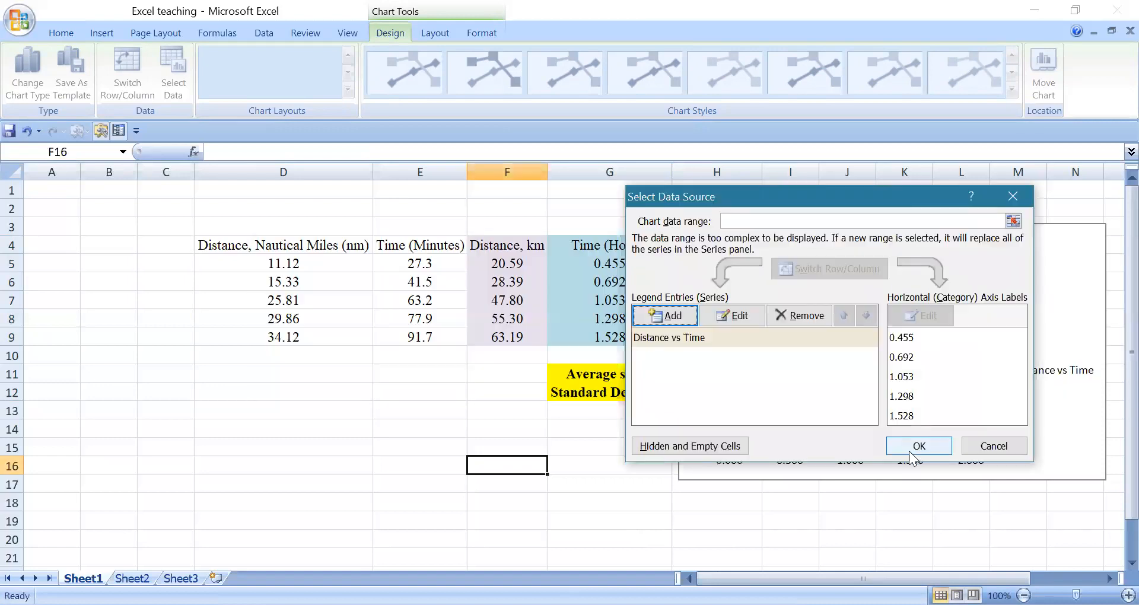
pyautogui.click(913, 456)
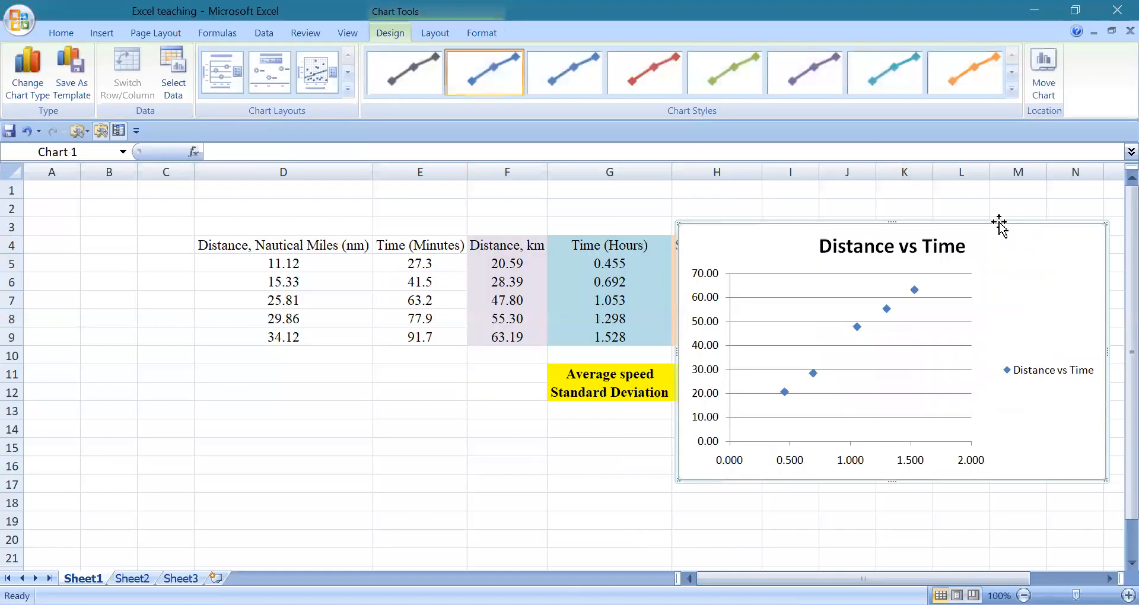
# Step: Move the chart over the table and add a linear trendline to the Distance vs Time series
pyautogui.moveTo(844, 230); pyautogui.dragTo(549, 208)
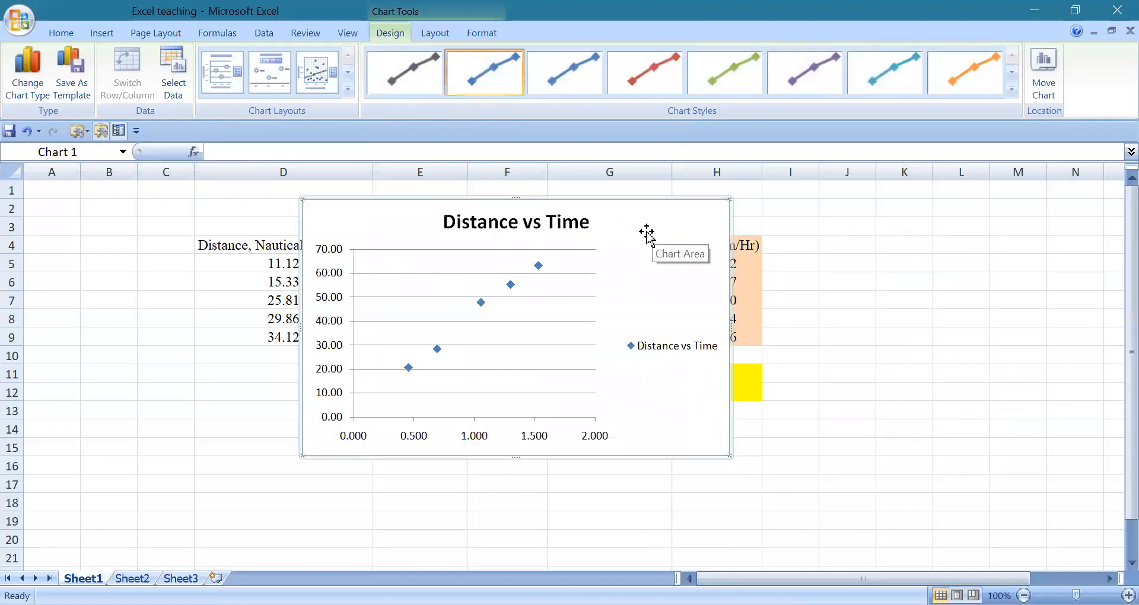
pyautogui.click(537, 266)
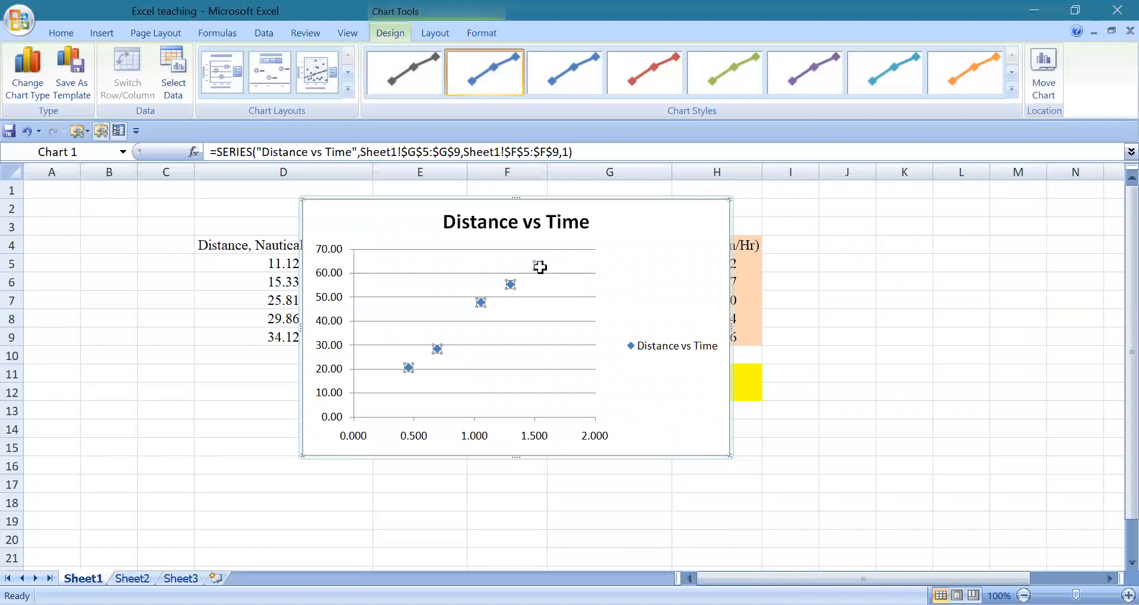
pyautogui.click(539, 265)
pyautogui.click(642, 291)
pyautogui.click(538, 266)
pyautogui.rightClick(537, 270)
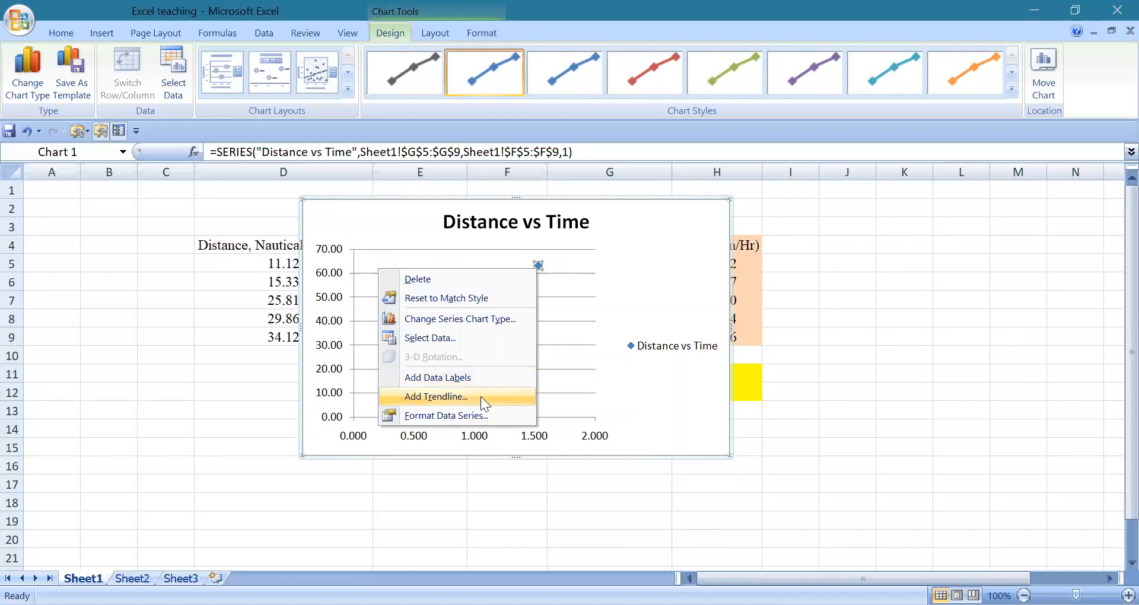
pyautogui.click(480, 397)
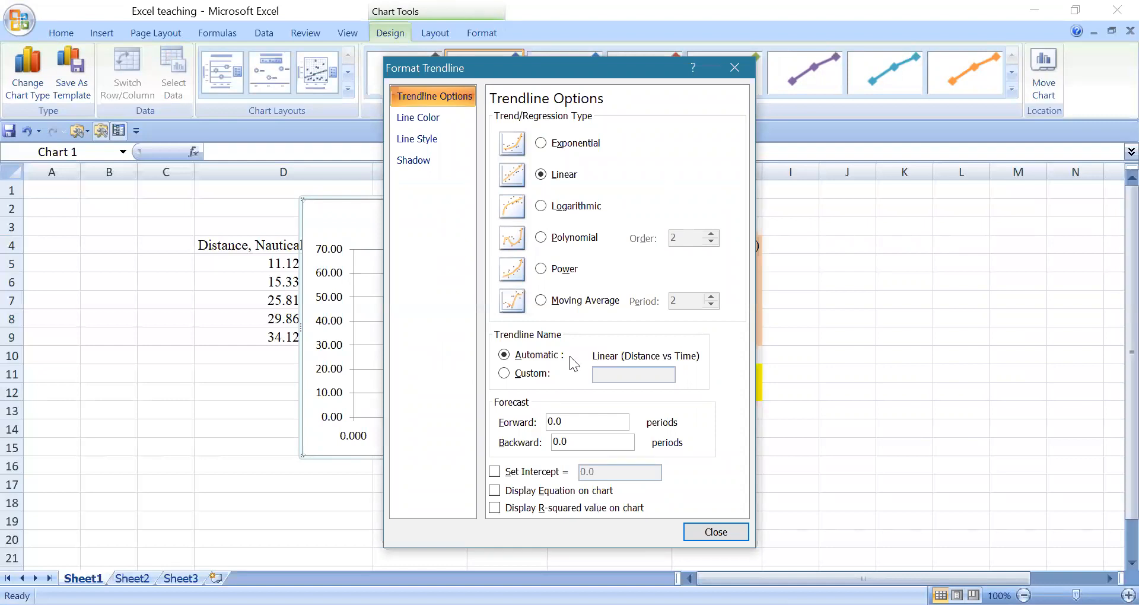
# Step: Display the trendline equation and R-squared value on the chart and place their label above the legend, beside the plot
pyautogui.click(543, 491)
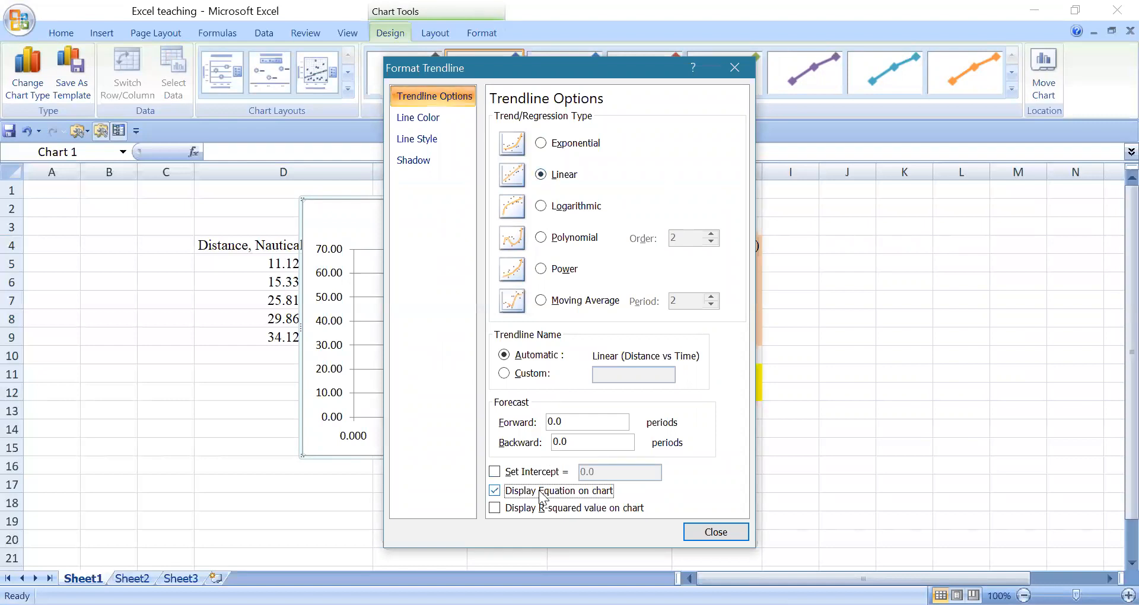
pyautogui.click(538, 508)
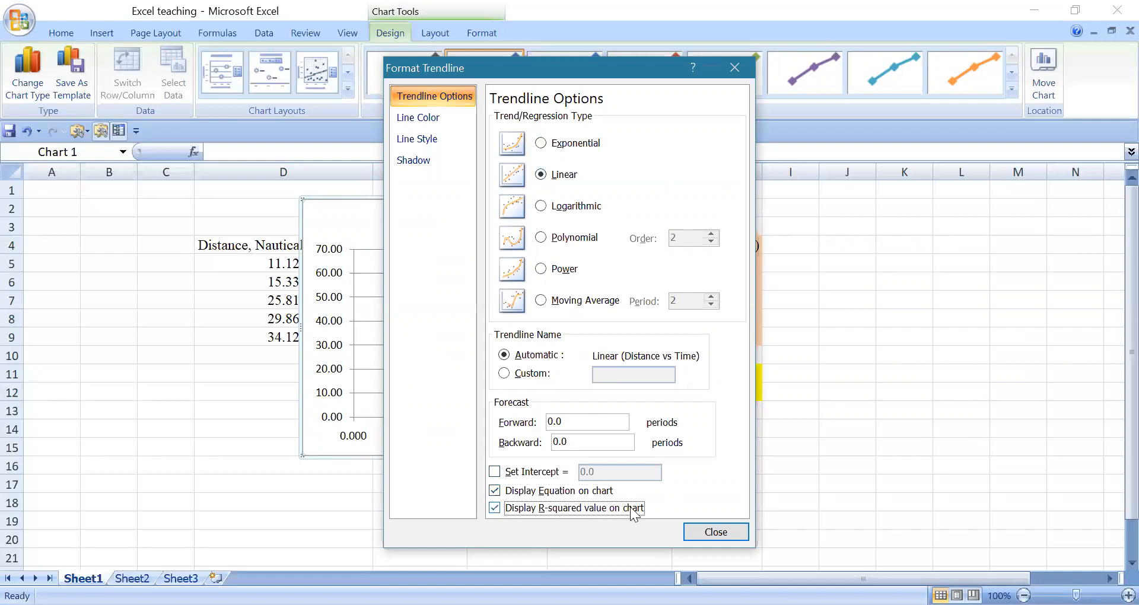
pyautogui.click(696, 528)
pyautogui.moveTo(480, 266); pyautogui.dragTo(649, 272)
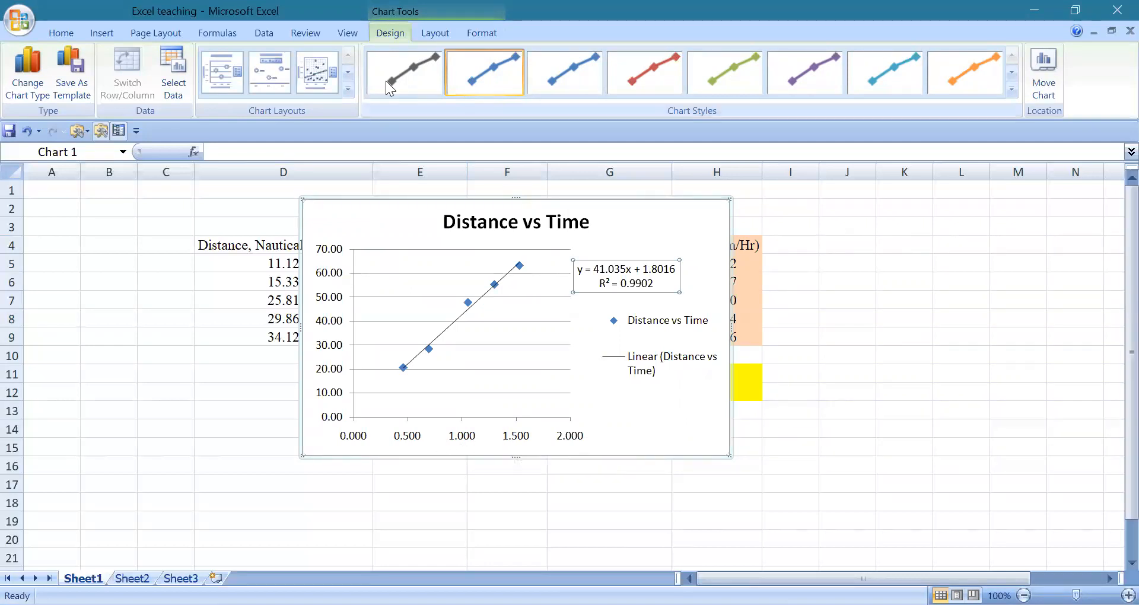
# Step: Add a title below the chart's horizontal axis reading "Time (kms)"
pyautogui.click(435, 35)
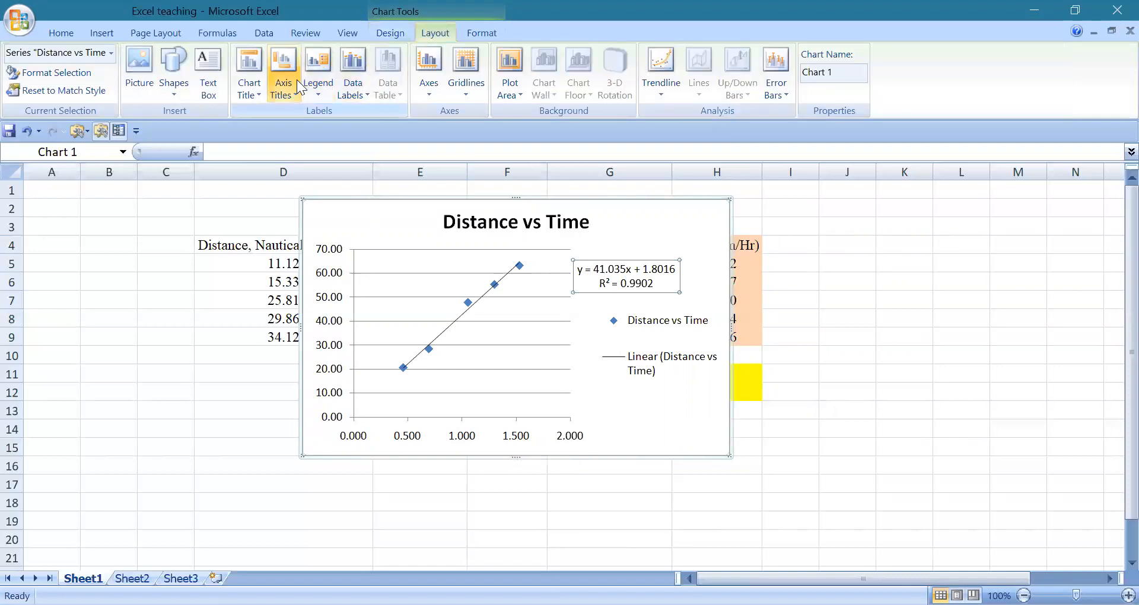
pyautogui.click(290, 98)
pyautogui.moveTo(291, 113)
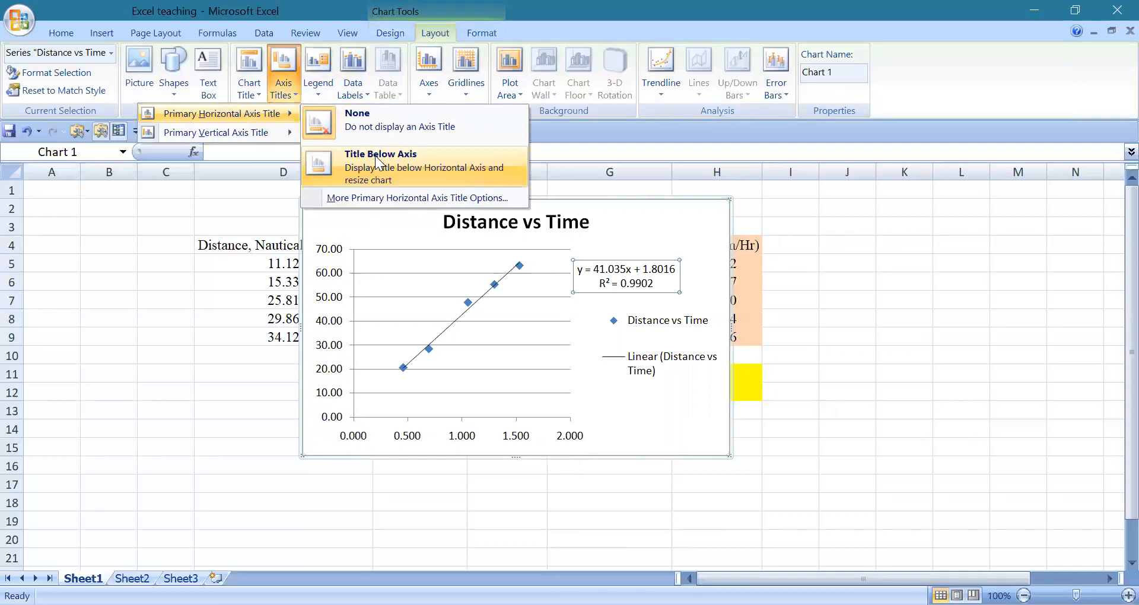
pyautogui.click(375, 162)
pyautogui.write('Time (kms)')
pyautogui.press('Return')
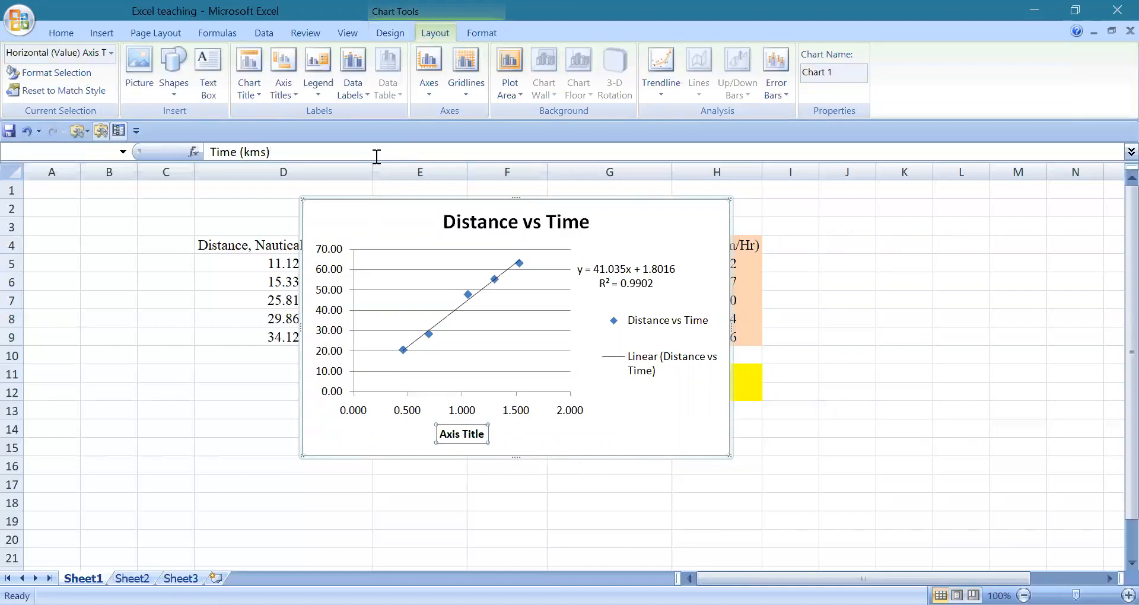
# Step: Add a rotated vertical axis title reading "Distance (km)" to the chart
pyautogui.click(275, 100)
pyautogui.moveTo(261, 134)
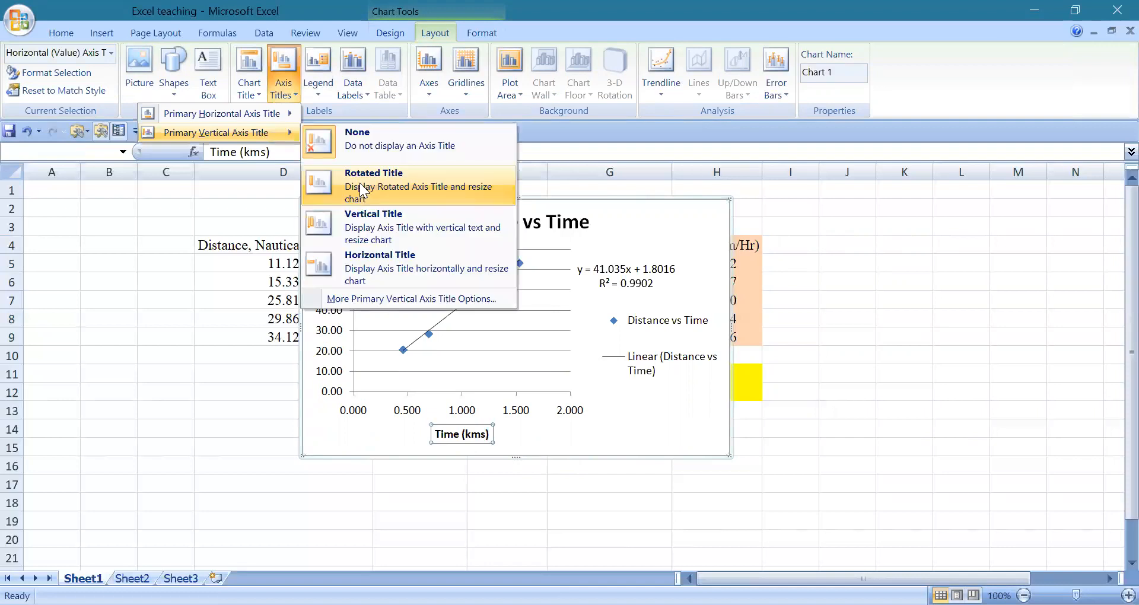
pyautogui.click(359, 187)
pyautogui.write('Dis')
pyautogui.write('tanc')
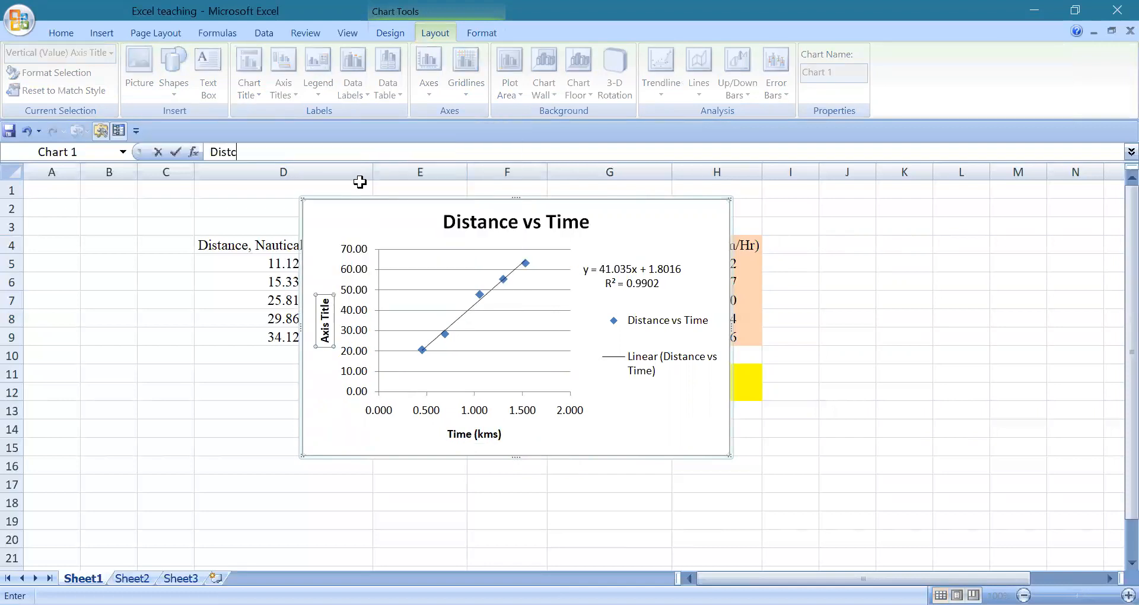
pyautogui.write('e (km')
pyautogui.press('BackSpace')
pyautogui.write('m)')
pyautogui.press('Return')
# Step: Correct the horizontal axis title to "Time (hrs)"
pyautogui.click(471, 433)
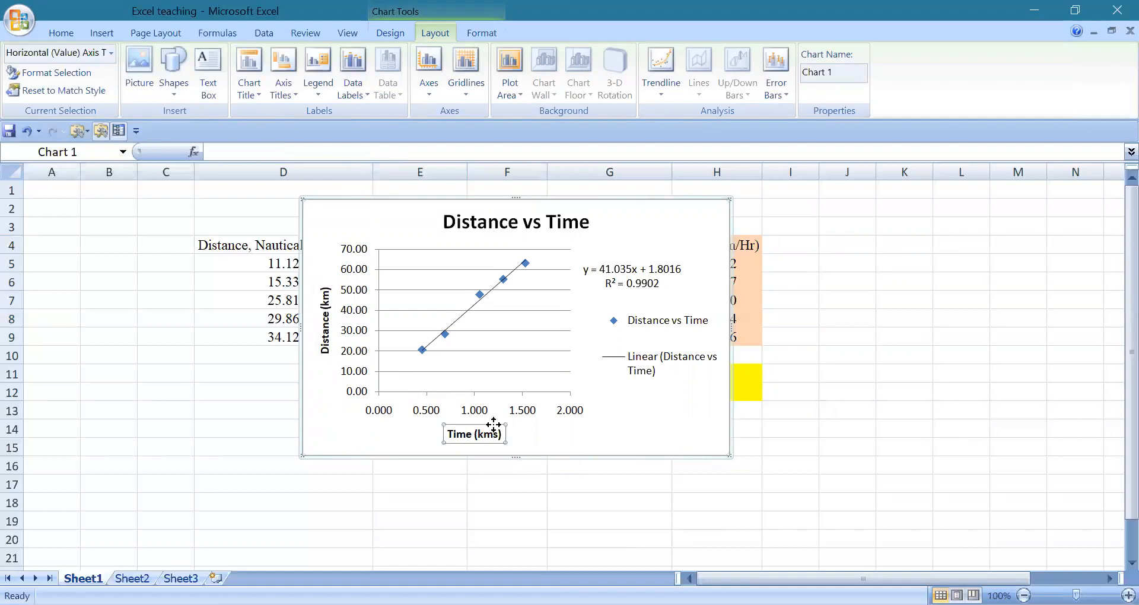
pyautogui.click(493, 434)
pyautogui.press('BackSpace')
pyautogui.press('BackSpace')
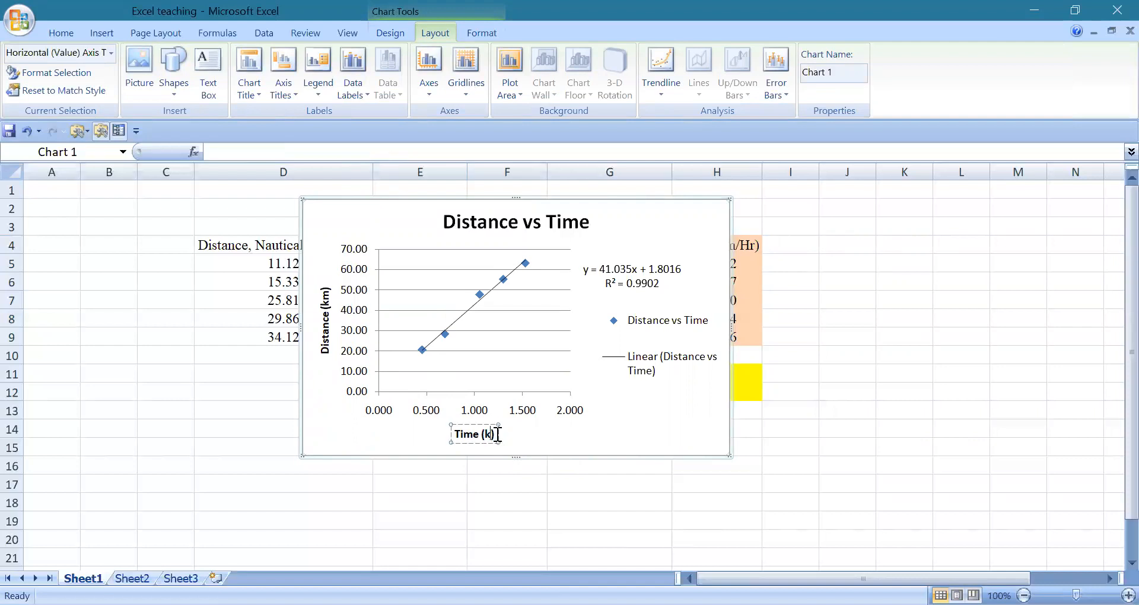
pyautogui.write('hrs')
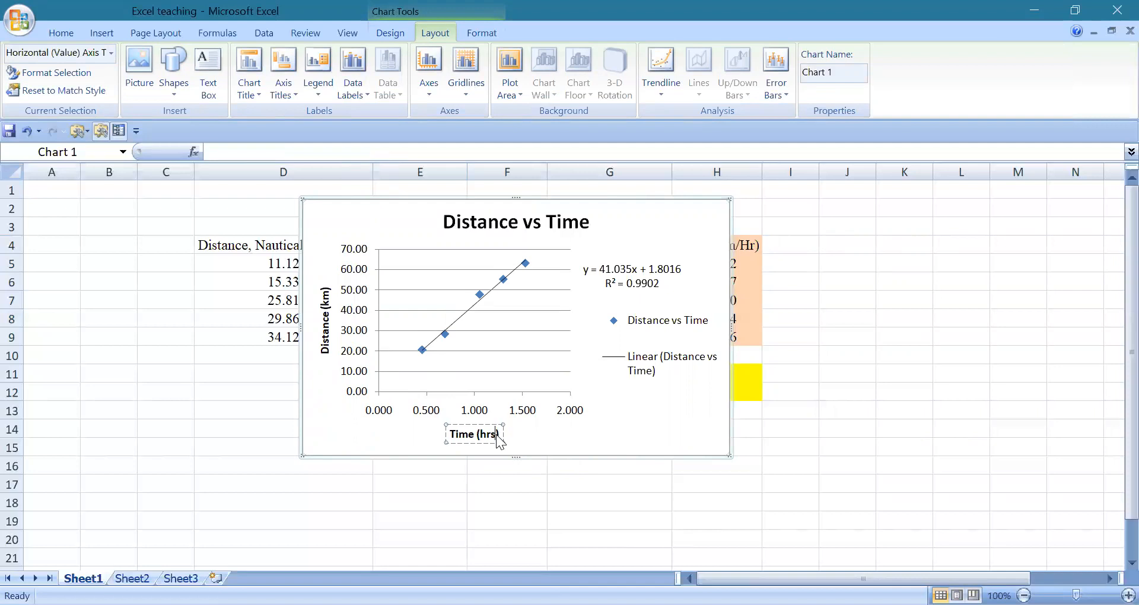
pyautogui.click(632, 422)
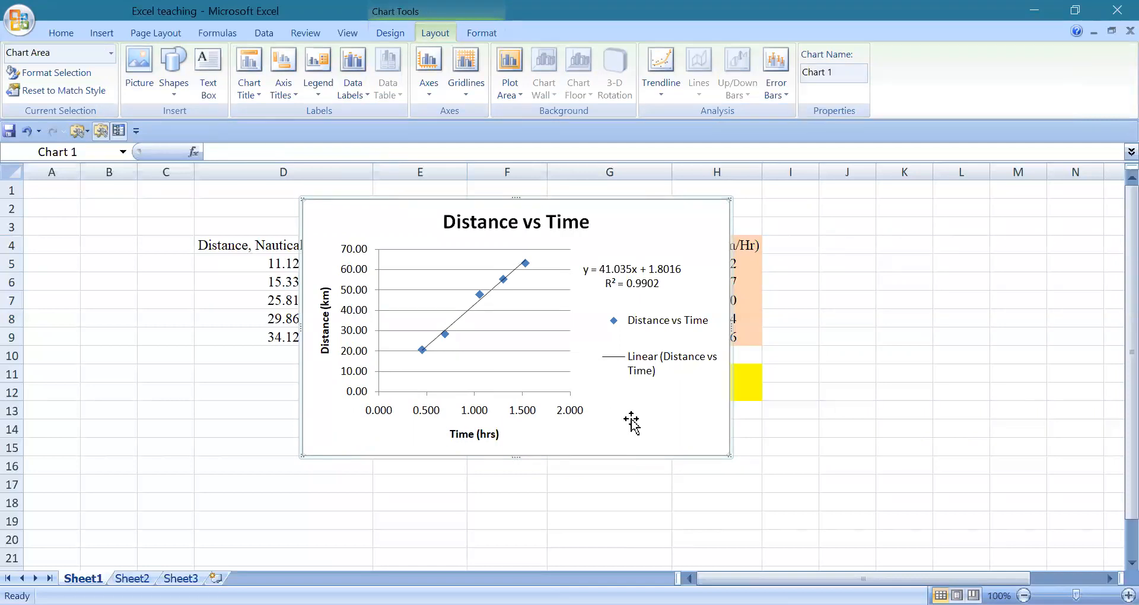